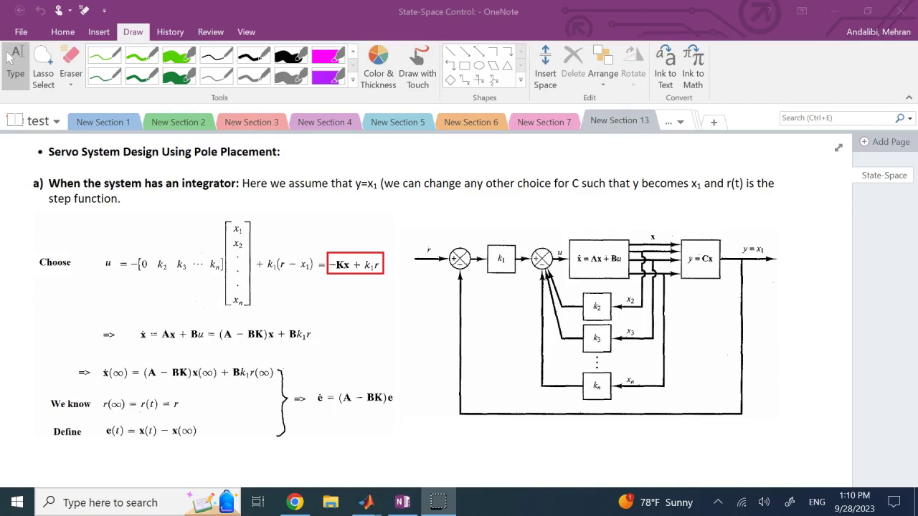
Choose a green pen, then scroll down to the Example with matrices A, B, C and the desired poles
click(131, 74)
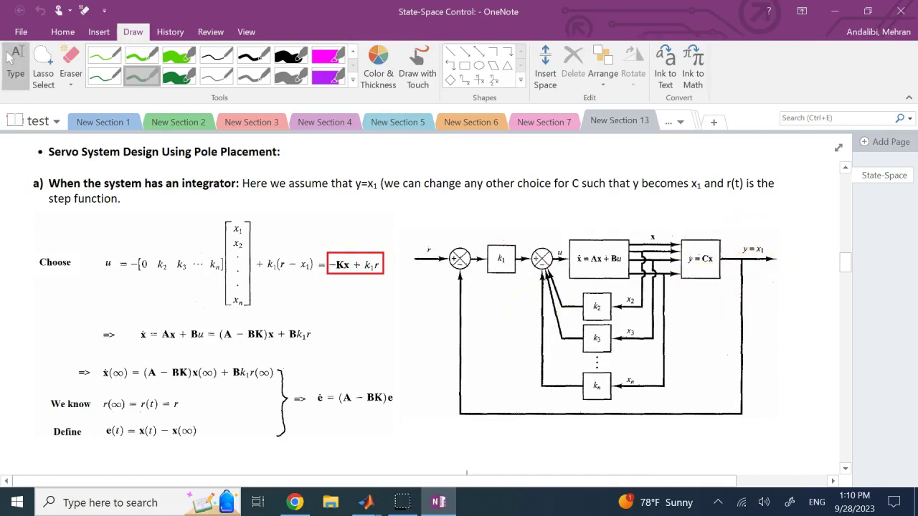
scroll(532, 309, down, 5)
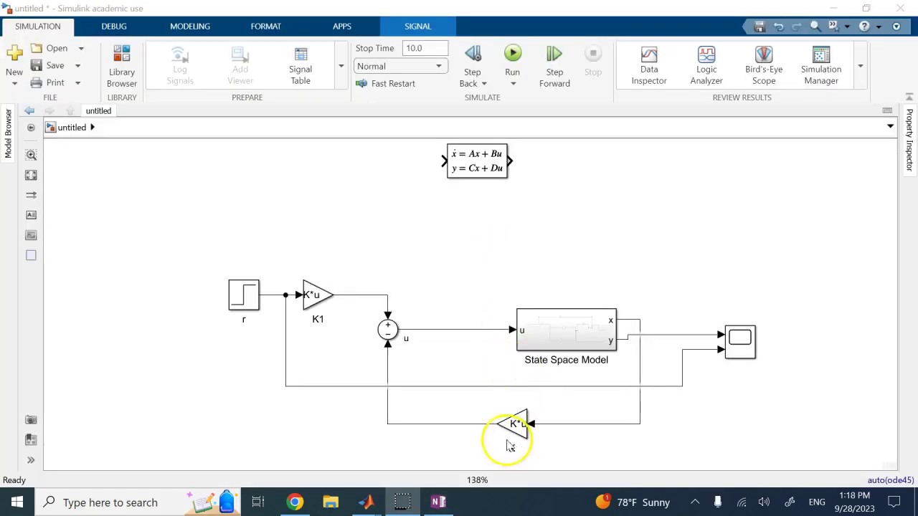
click(518, 427)
click(516, 424)
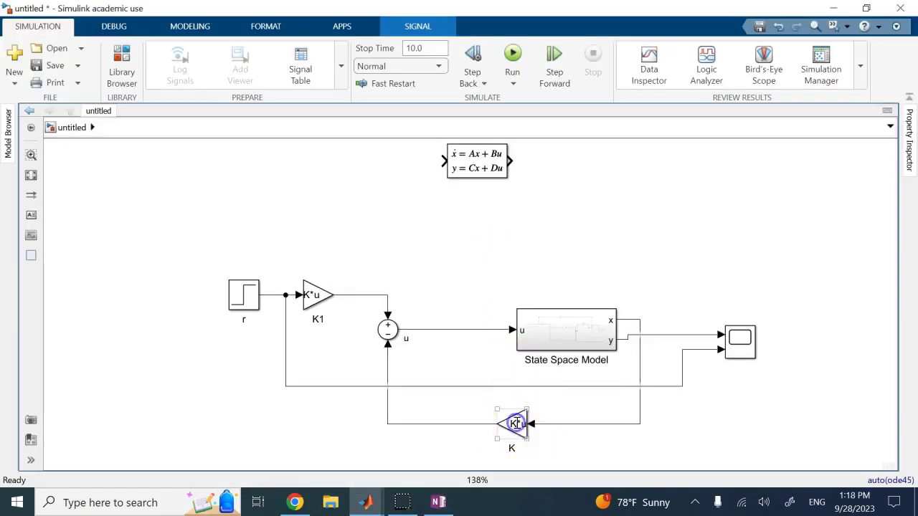
double_click(518, 423)
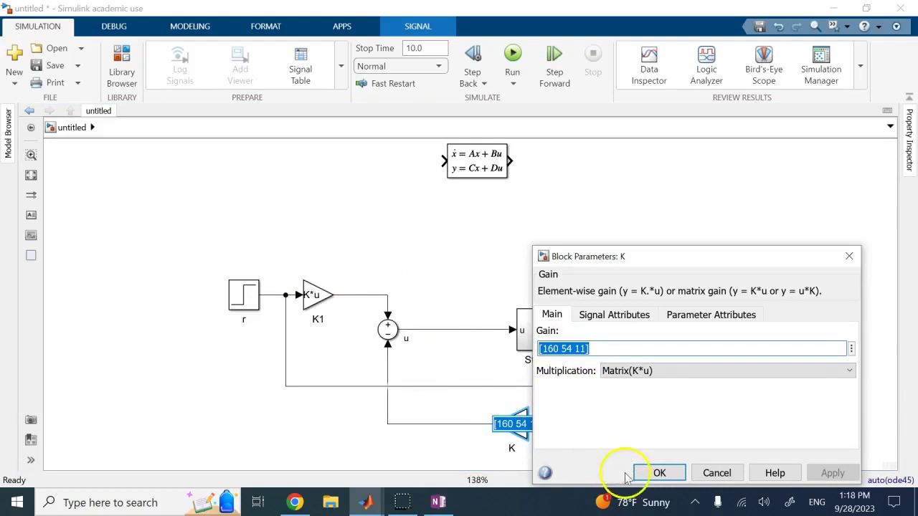
click(649, 477)
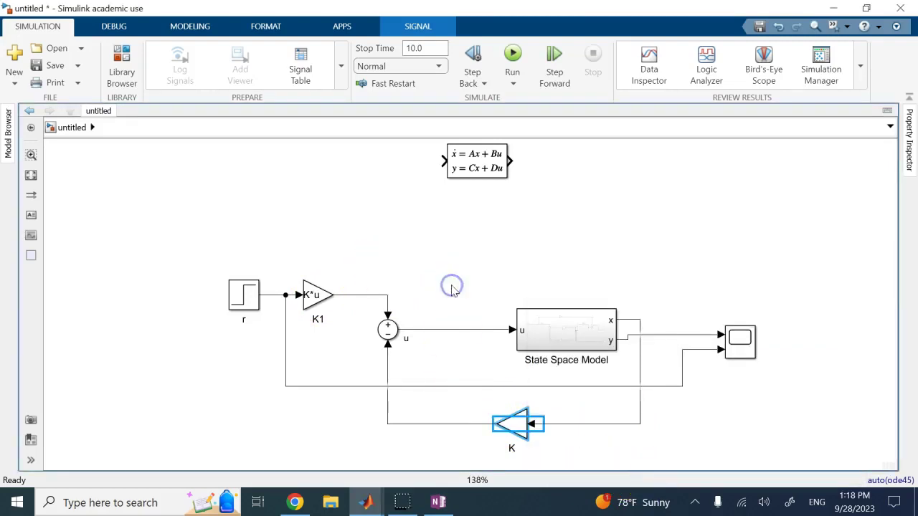
scroll(453, 290, down, 1)
click(624, 249)
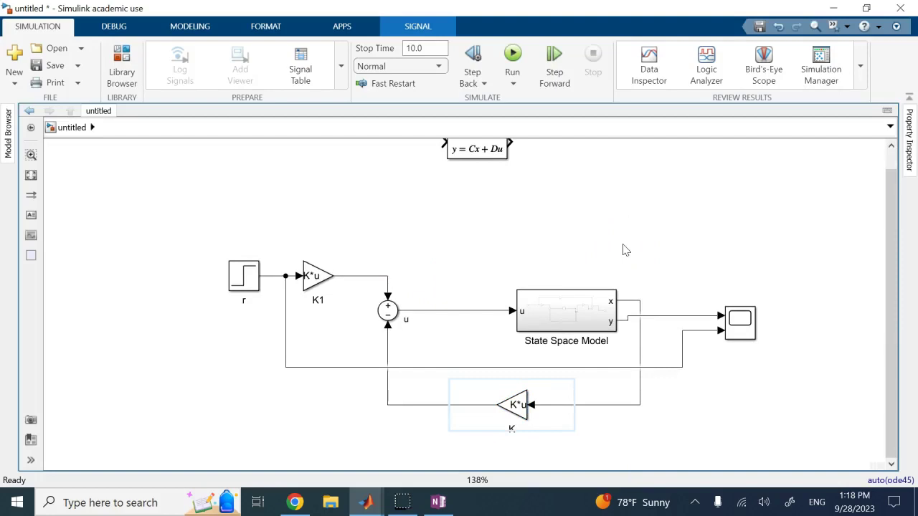
click(526, 339)
click(492, 387)
click(686, 256)
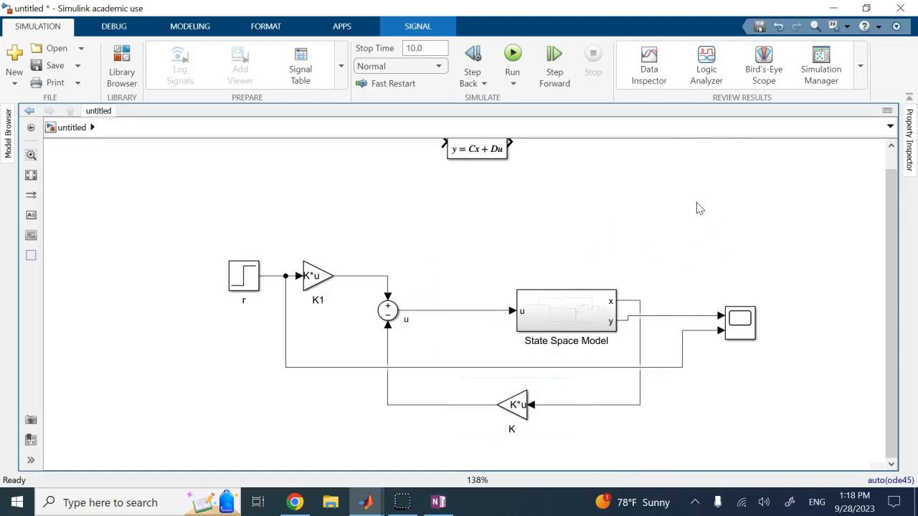
scroll(699, 208, up, 1)
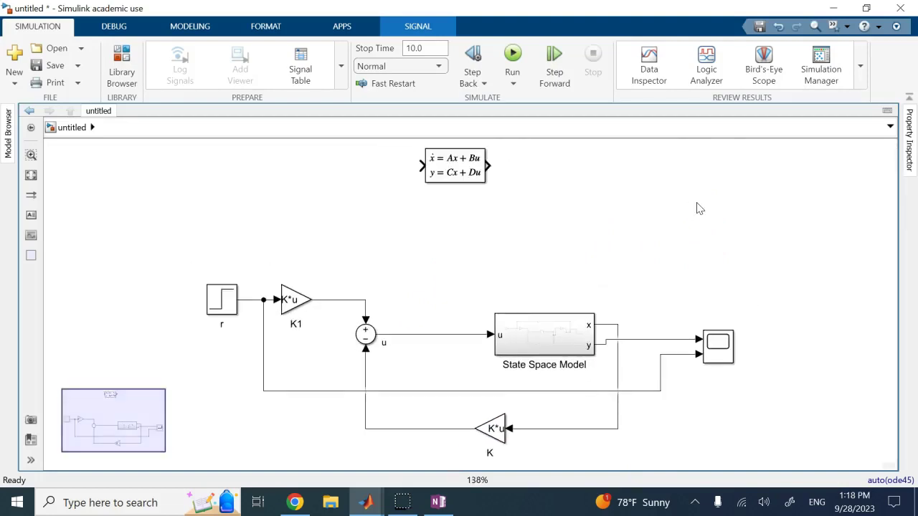
click(223, 304)
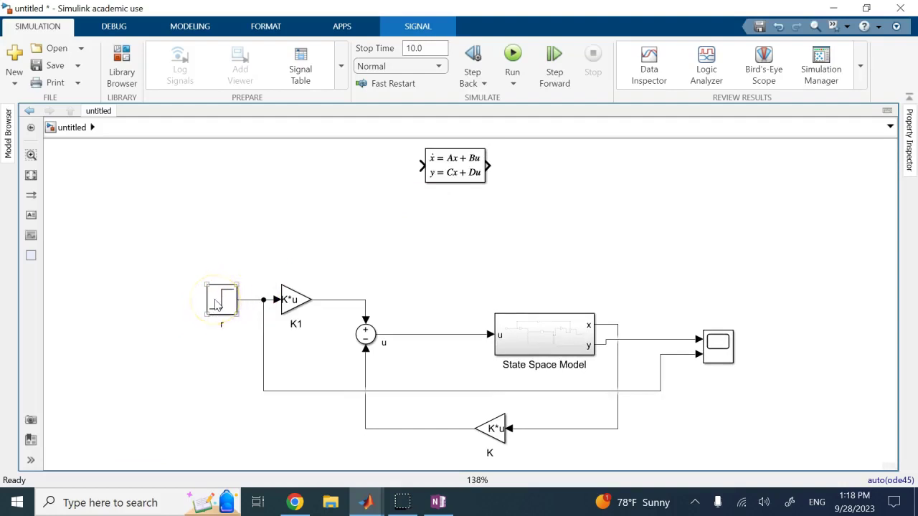
click(292, 303)
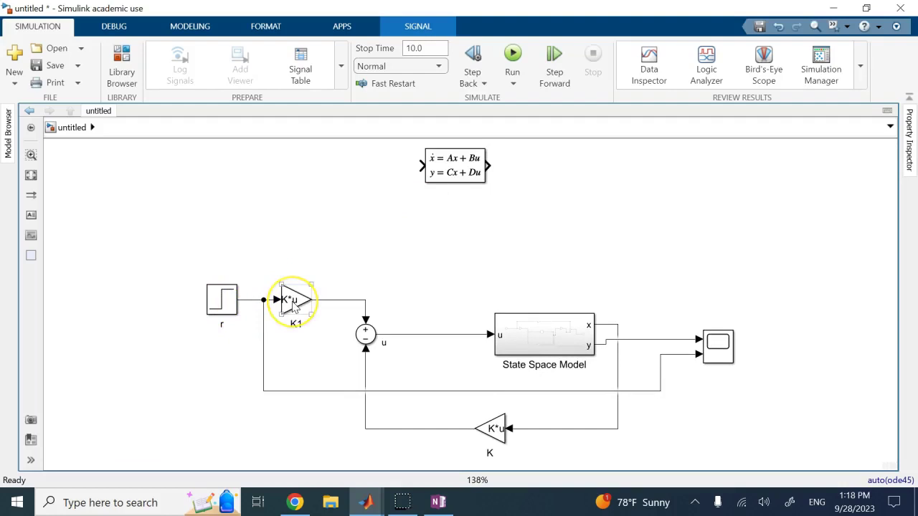
click(502, 428)
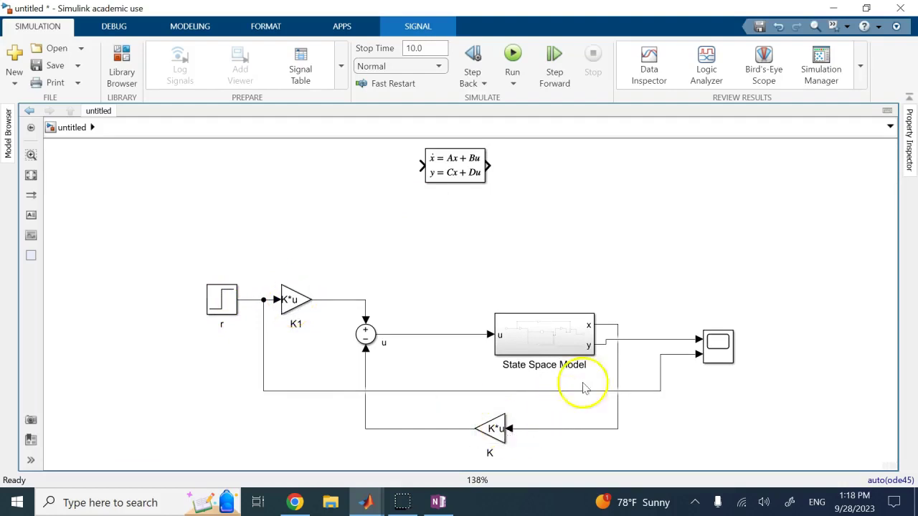
click(587, 326)
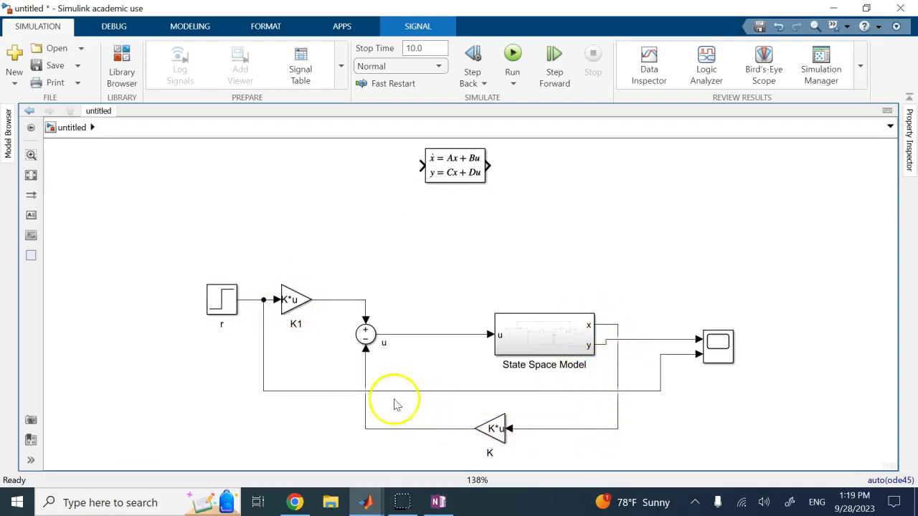
click(370, 328)
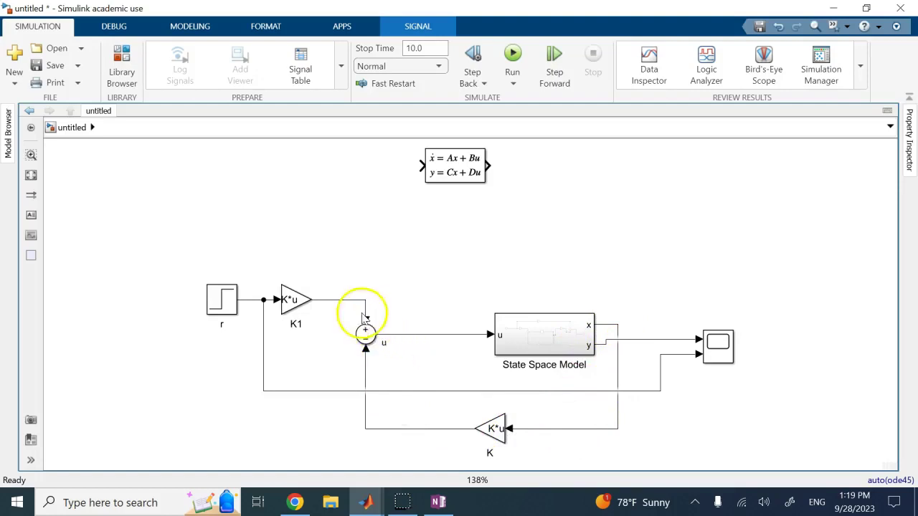
click(370, 334)
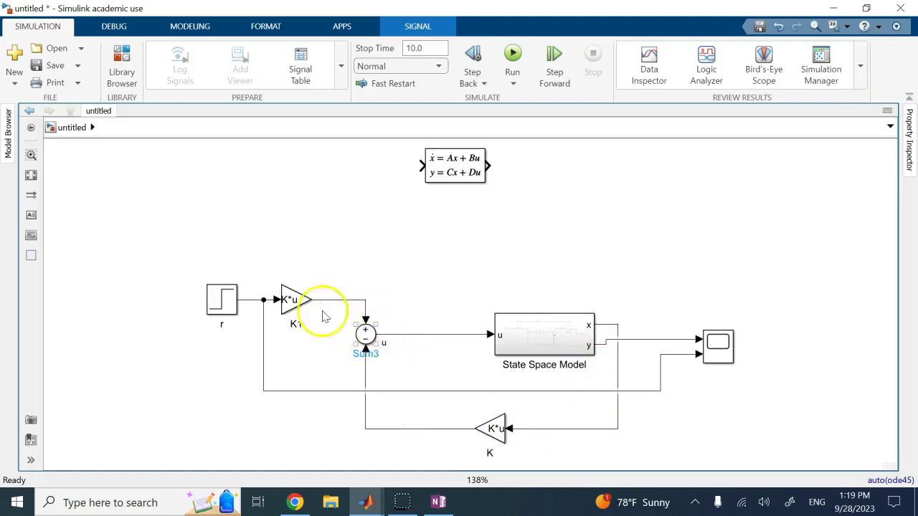
click(387, 350)
click(537, 351)
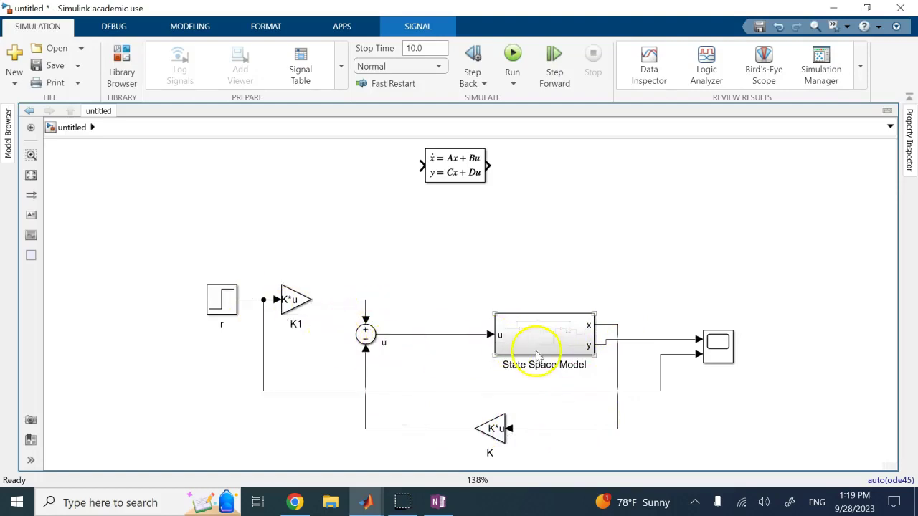
click(719, 352)
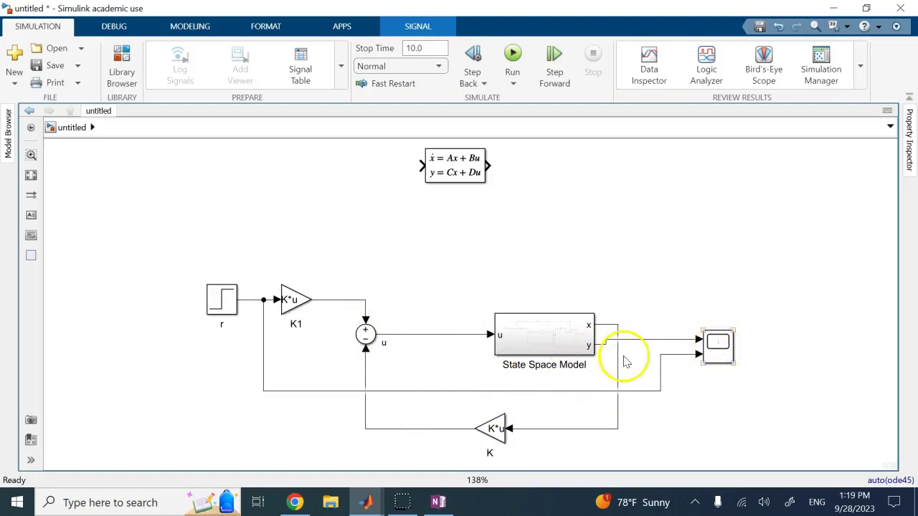
click(226, 301)
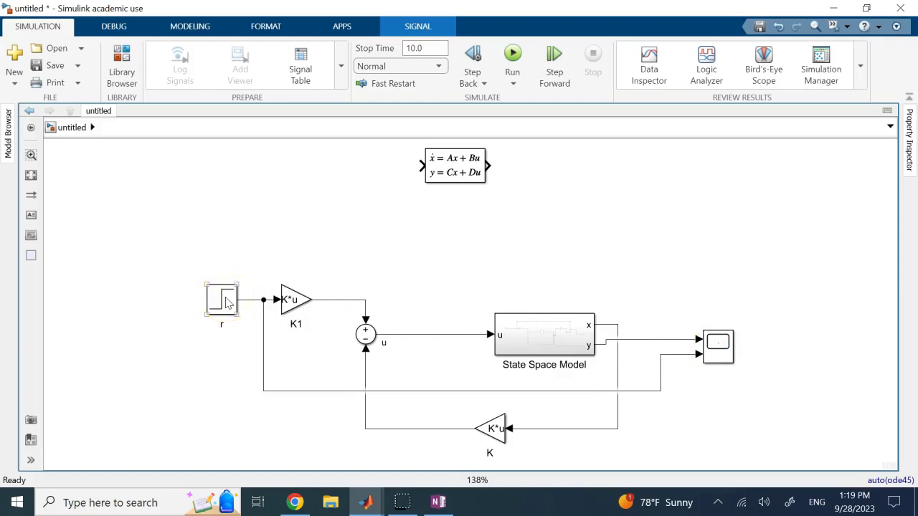
click(516, 236)
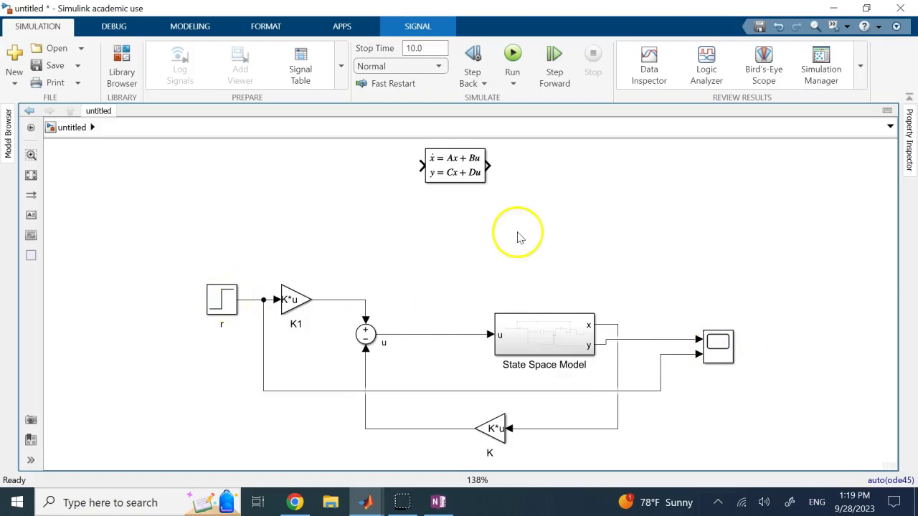
click(466, 173)
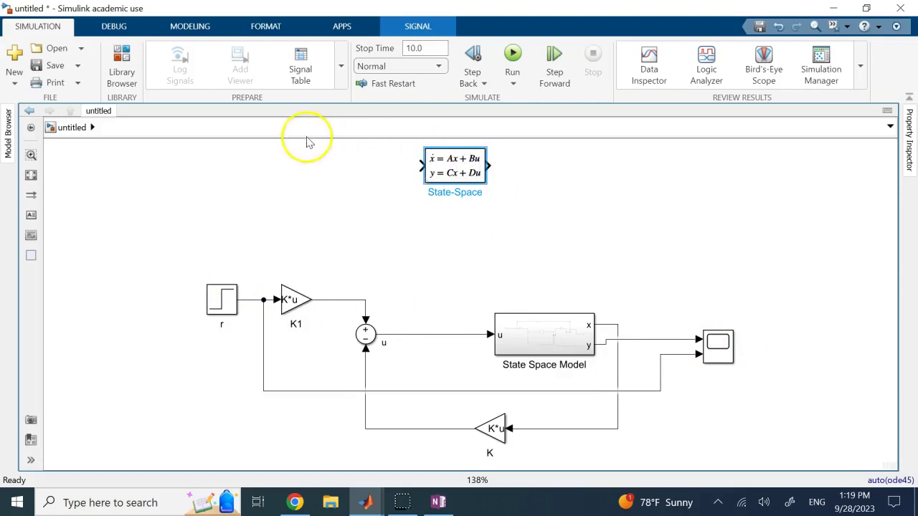
Show the Simulink block library beside the servo diagram and select the State-Space block
click(126, 64)
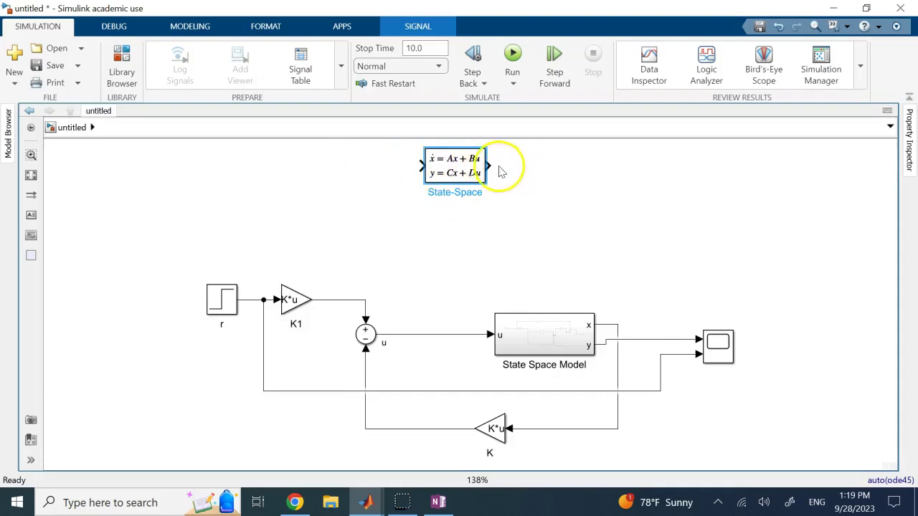
key(ctrl+shift+l)
double_click(470, 167)
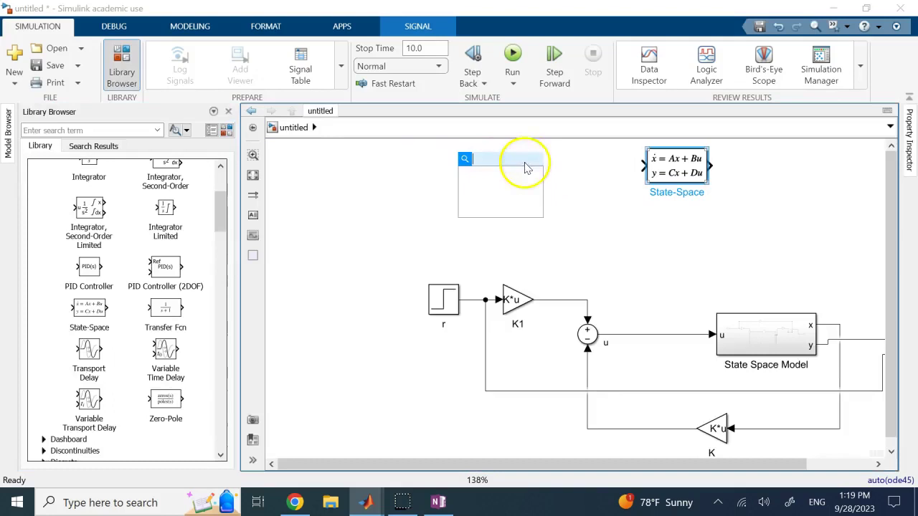
click(672, 166)
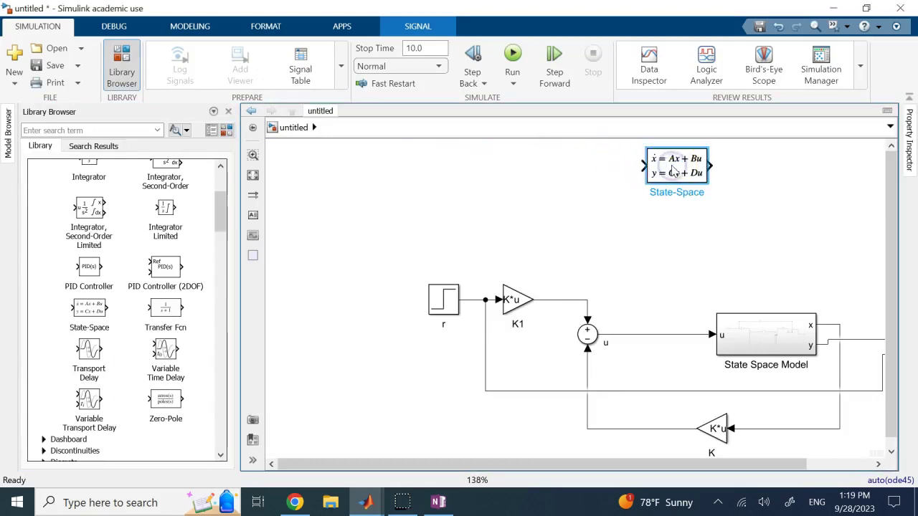
Review the State-Space block's default A, B, C, D parameters and confirm them
double_click(672, 169)
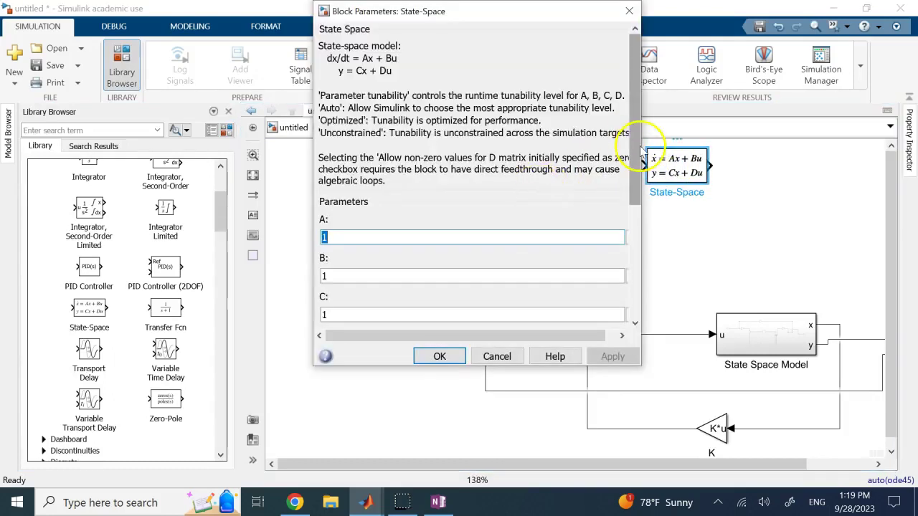
scroll(633, 156, down, 1)
drag(633, 156, 630, 263)
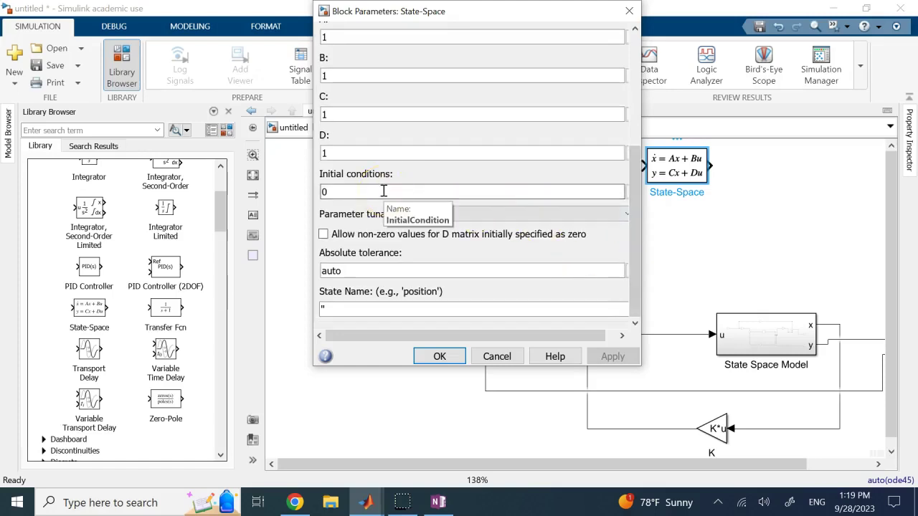
click(432, 356)
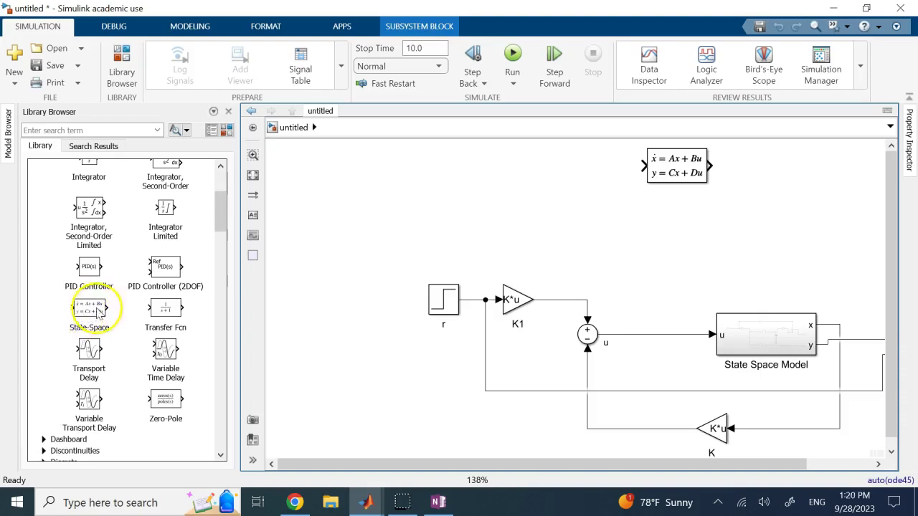
click(221, 179)
click(222, 177)
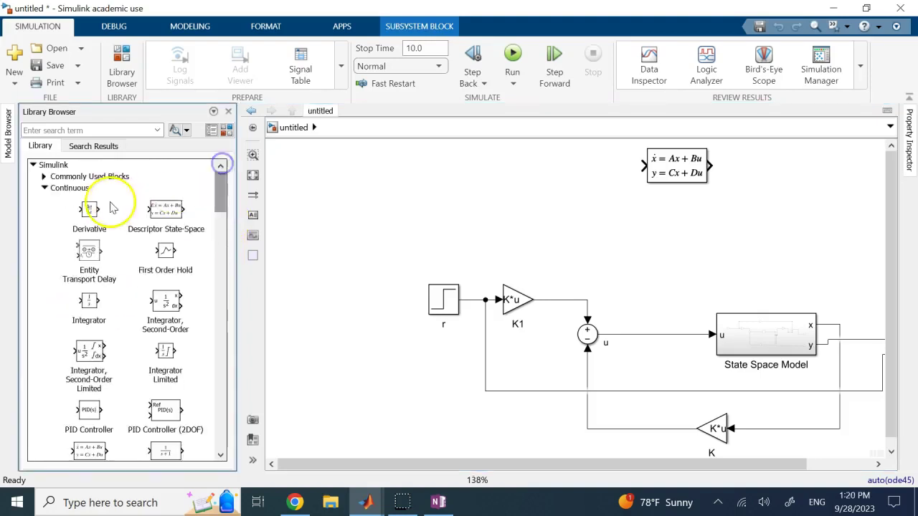
click(45, 188)
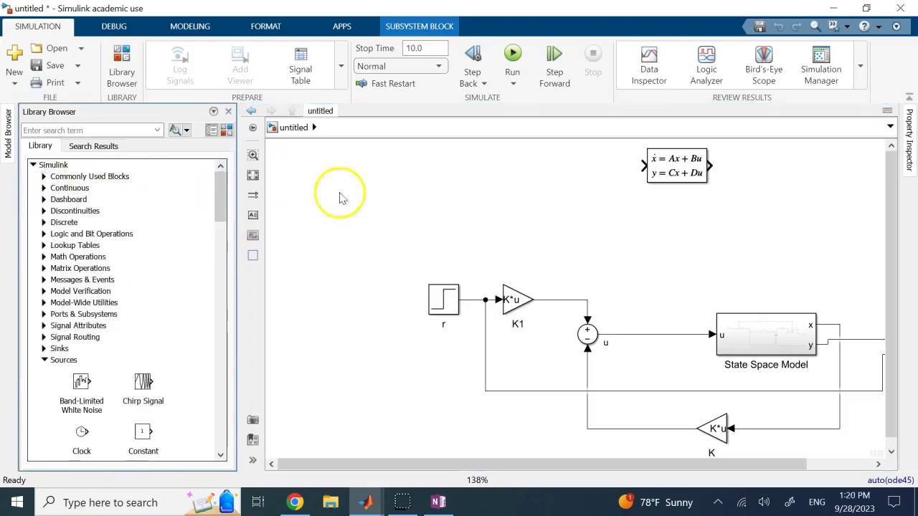
click(700, 242)
click(225, 112)
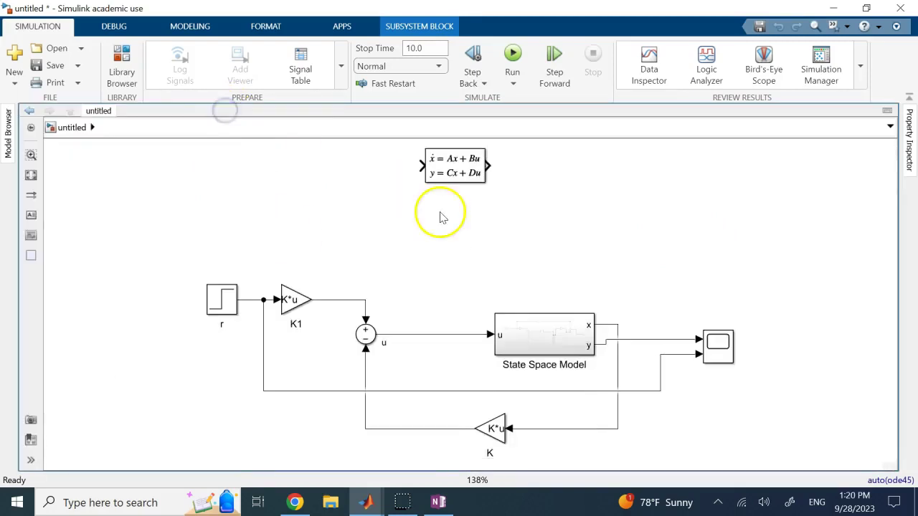
click(457, 164)
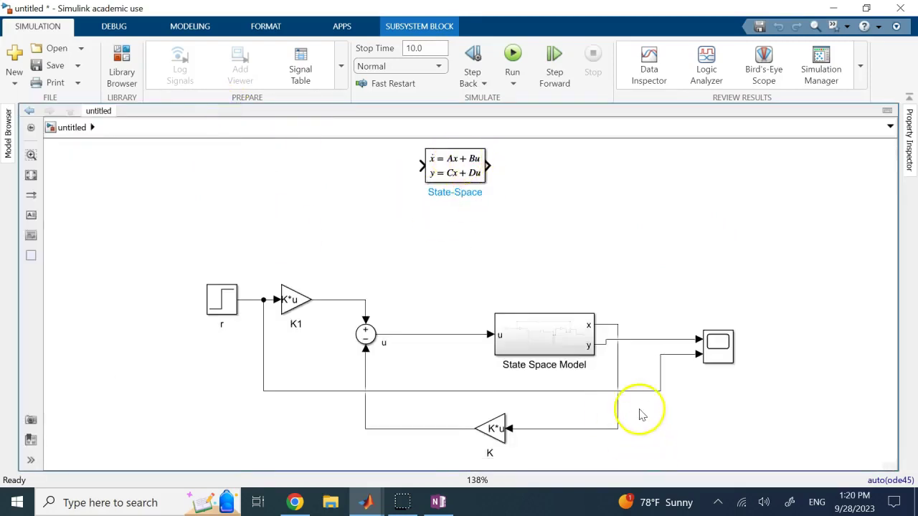
click(617, 426)
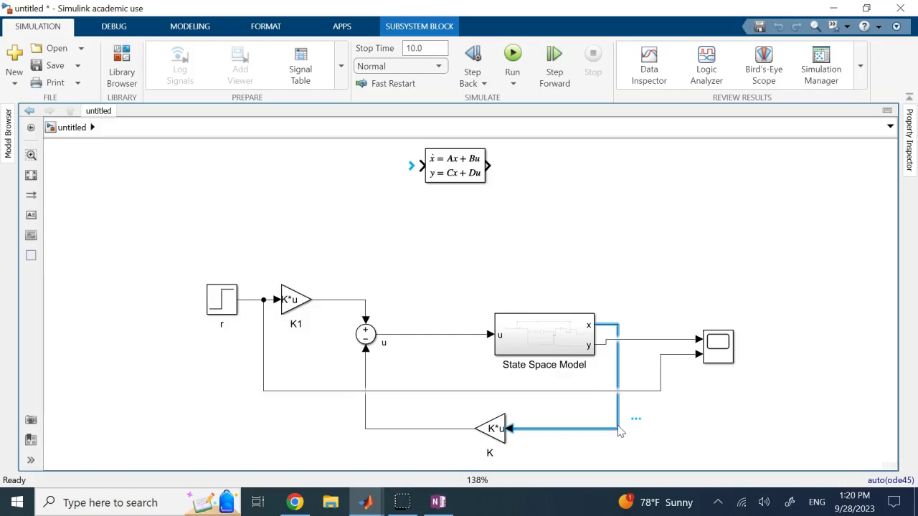
click(481, 164)
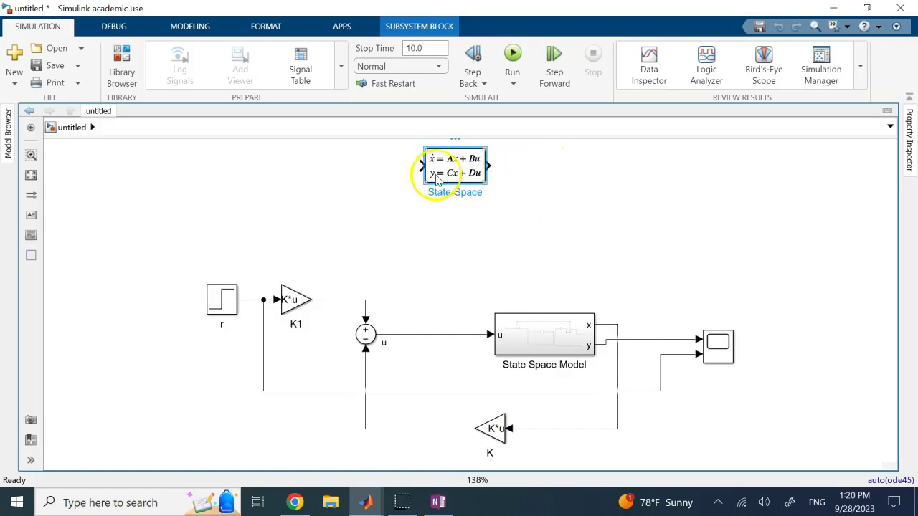
click(563, 217)
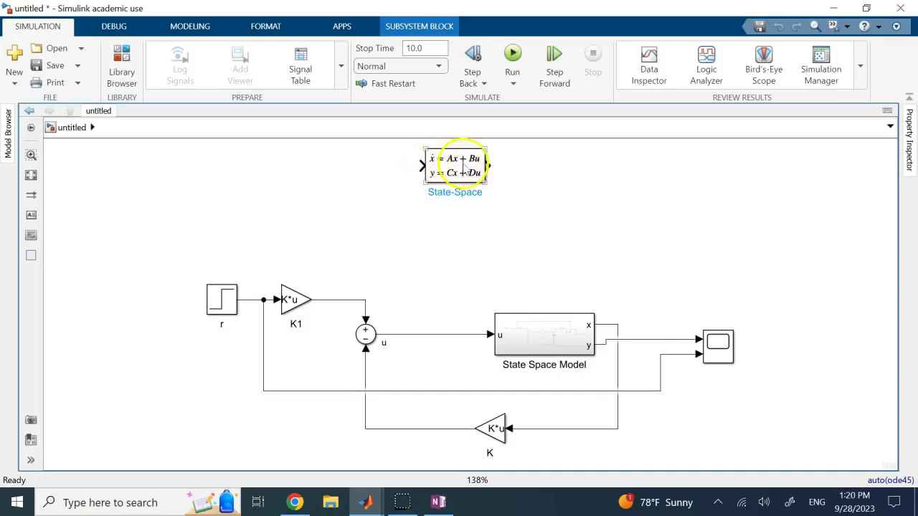
click(543, 194)
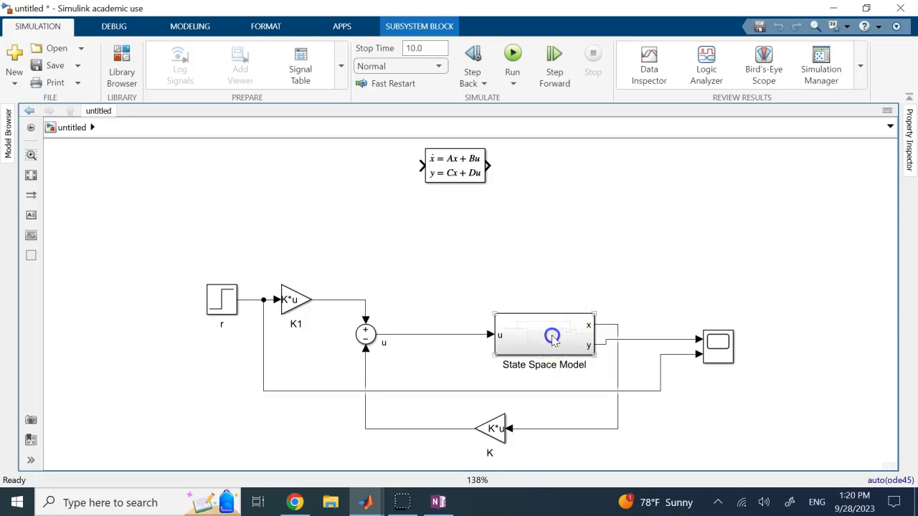
Shift the subsystem slightly left and rename it to State-Space Model
drag(557, 324, 527, 322)
click(600, 266)
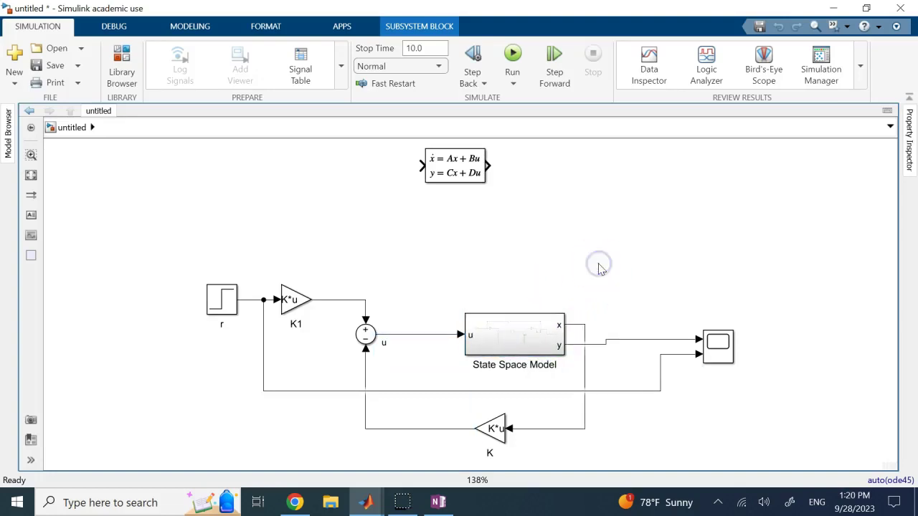
click(479, 175)
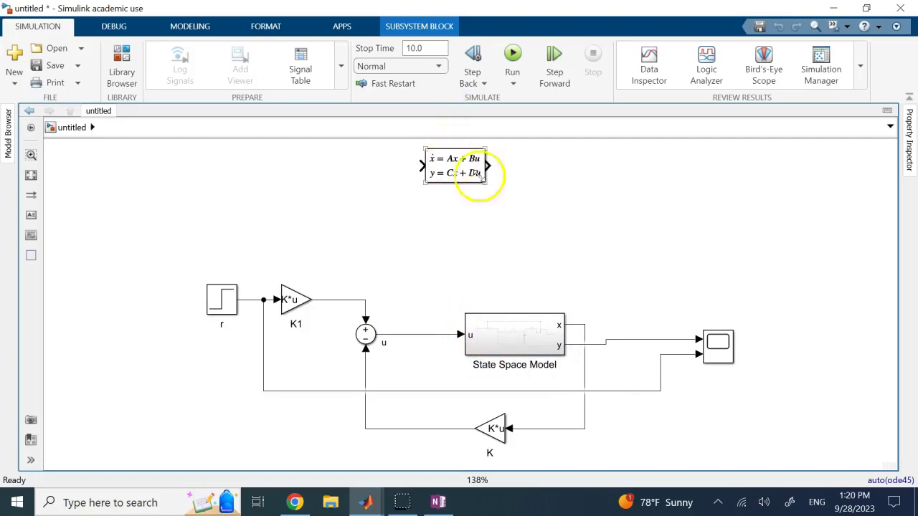
click(500, 364)
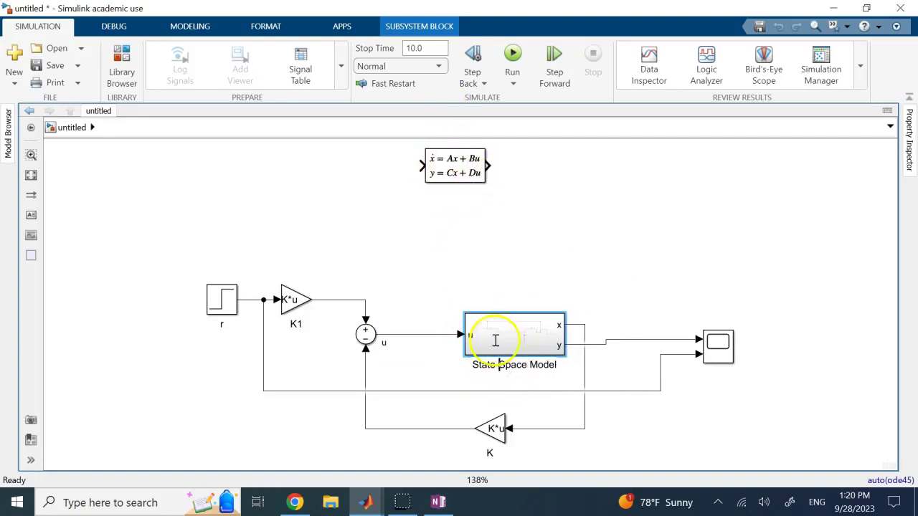
click(522, 270)
click(470, 170)
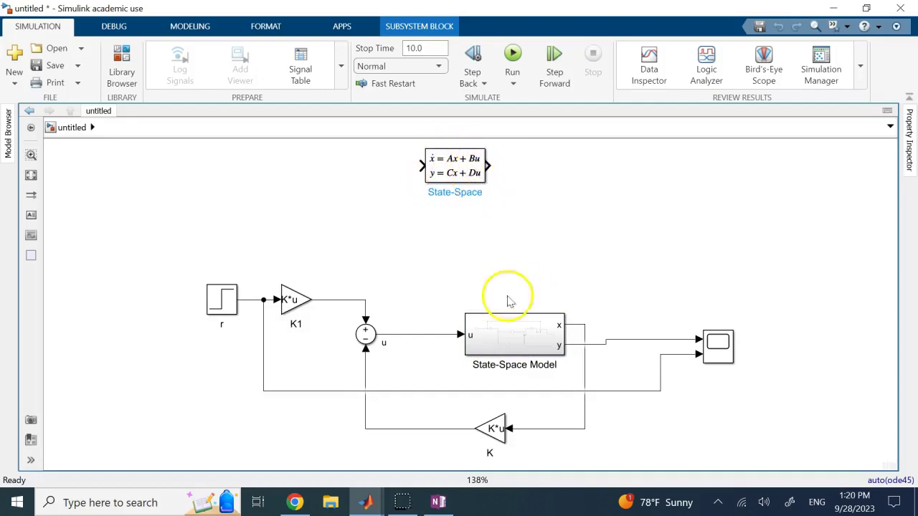
Inside the subsystem, inspect the u, Du, y and Cx signal lines
click(512, 330)
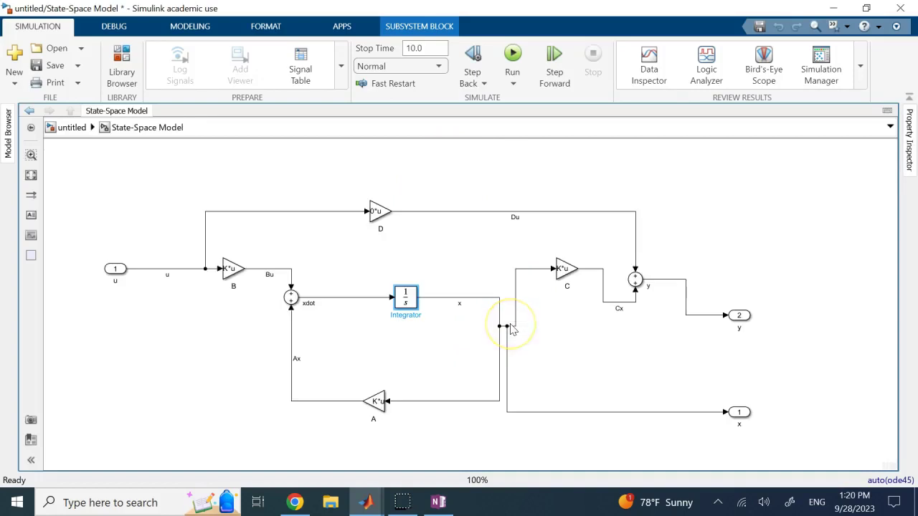
click(731, 226)
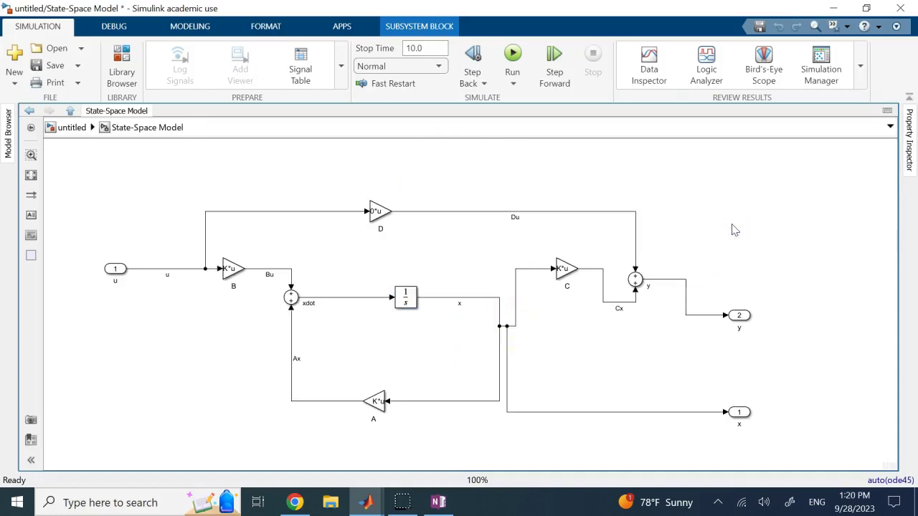
click(143, 269)
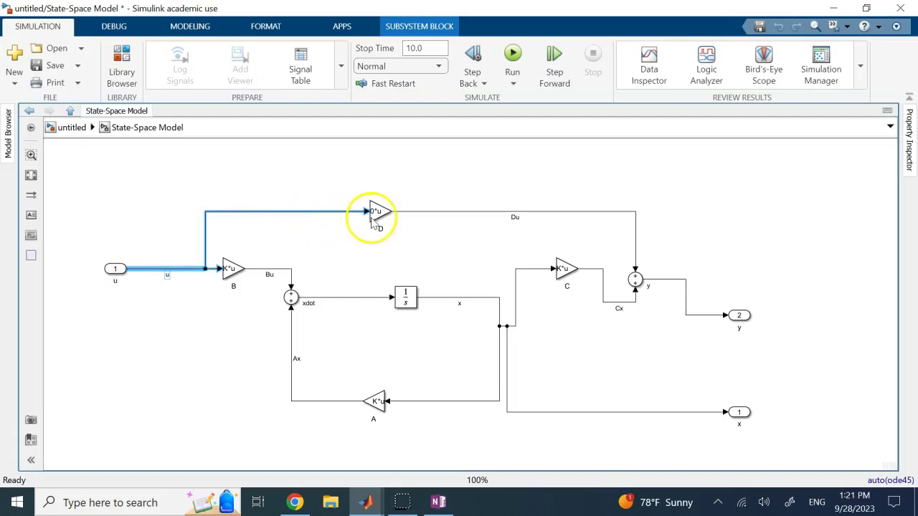
click(268, 269)
click(441, 213)
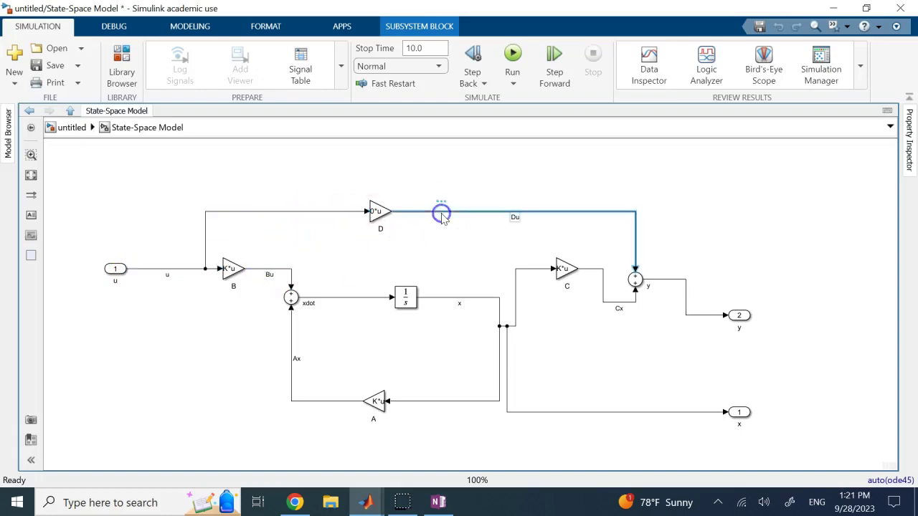
click(392, 253)
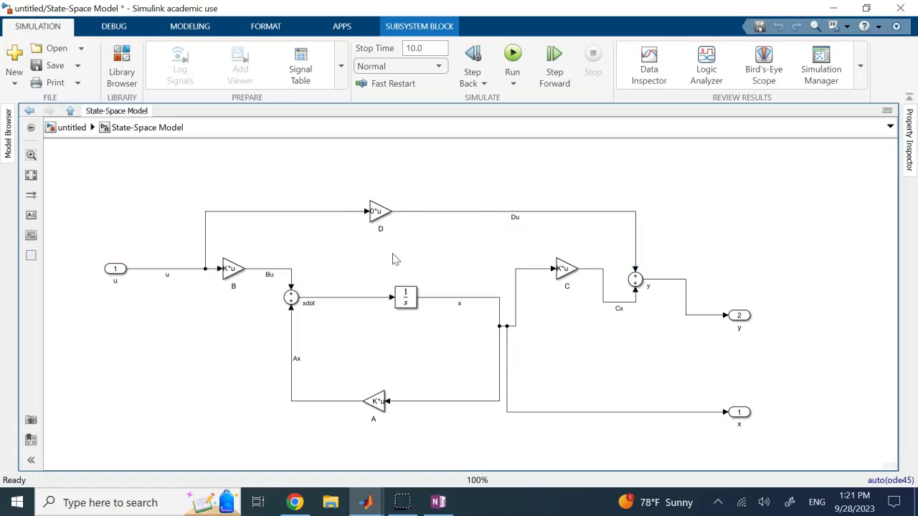
click(668, 281)
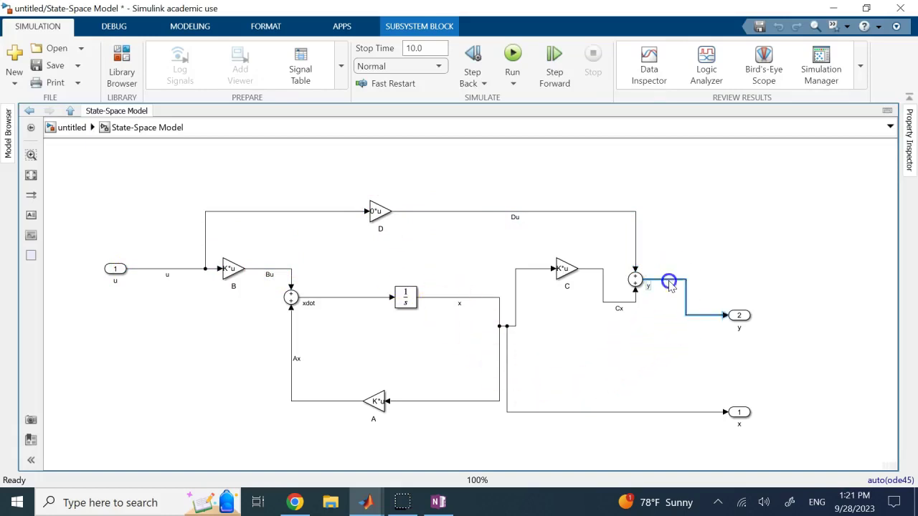
click(601, 213)
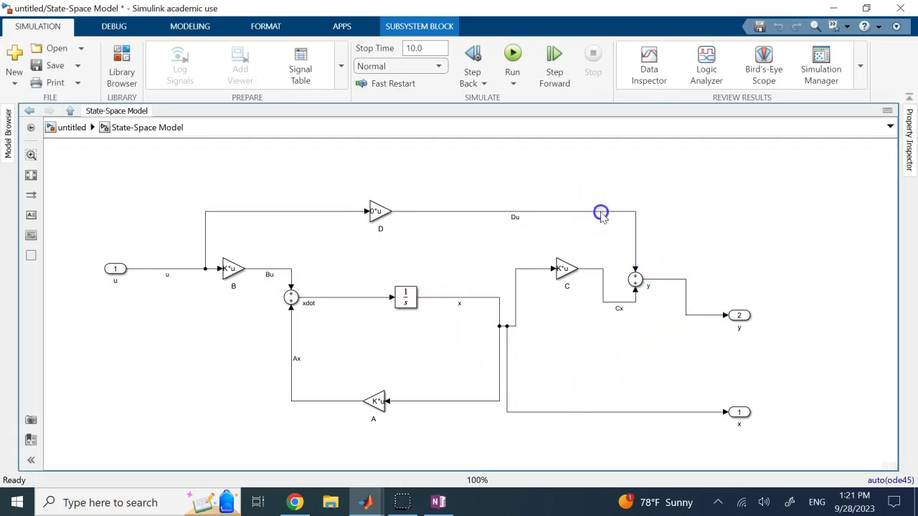
click(611, 304)
click(606, 359)
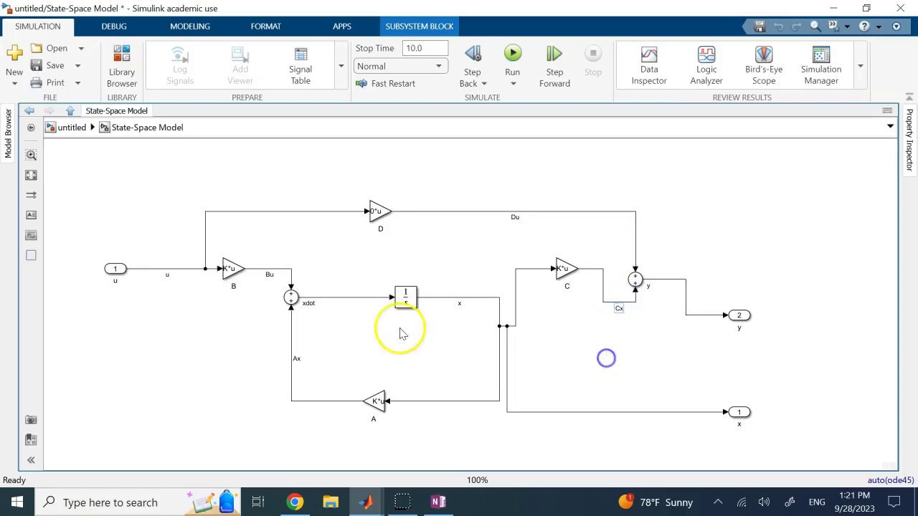
Trace the Ax, Bu, xdot and x signal lines around the Integrator block
click(292, 367)
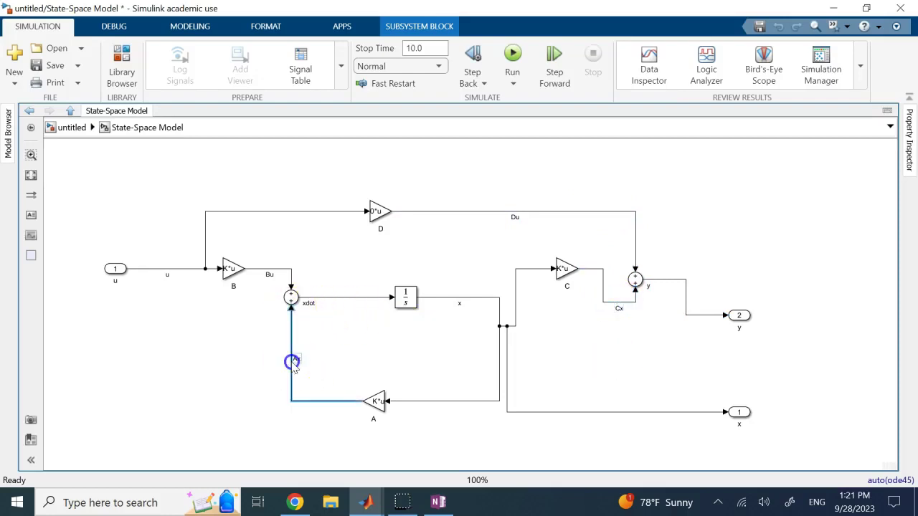
click(278, 270)
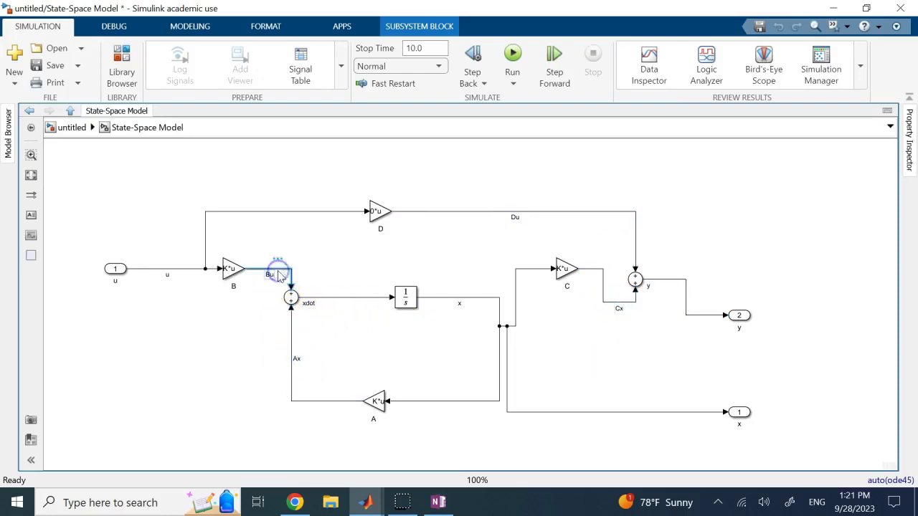
click(331, 297)
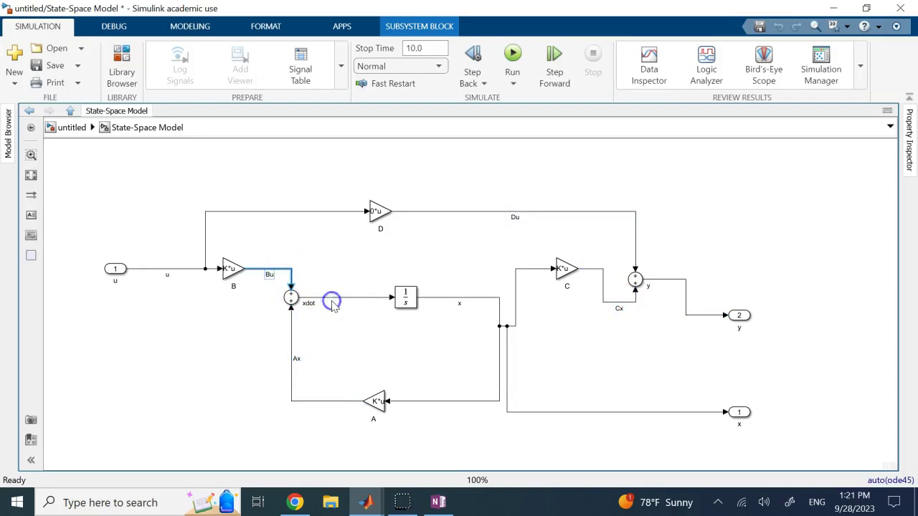
click(329, 401)
click(453, 297)
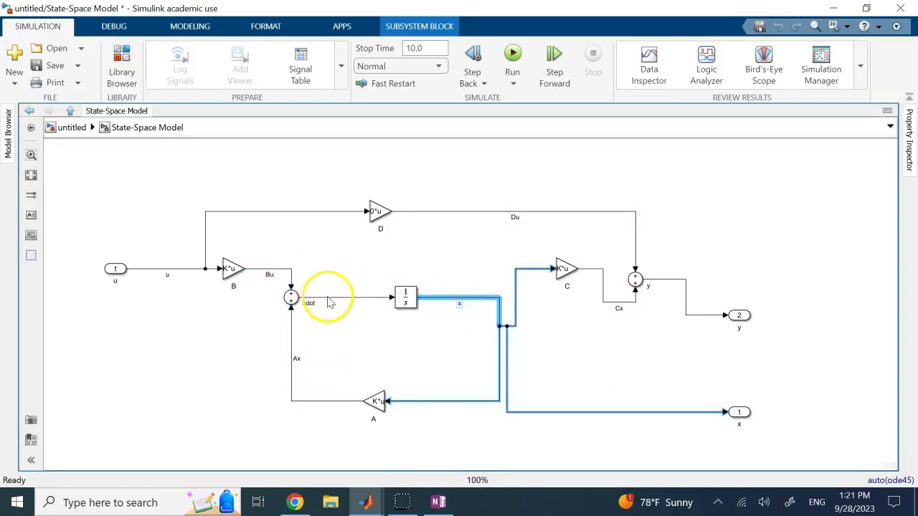
click(327, 298)
click(406, 300)
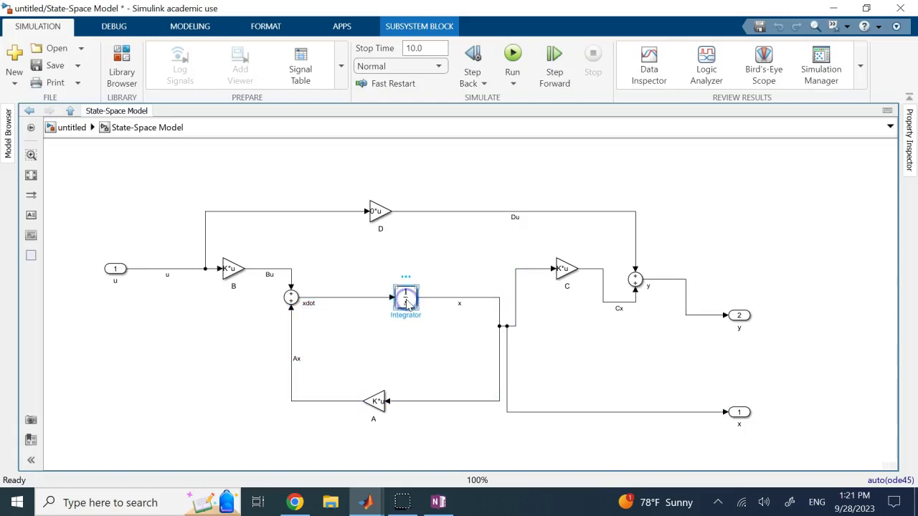
double_click(406, 300)
Set the Integrator's initial condition to [0;0;0] and apply it
click(435, 258)
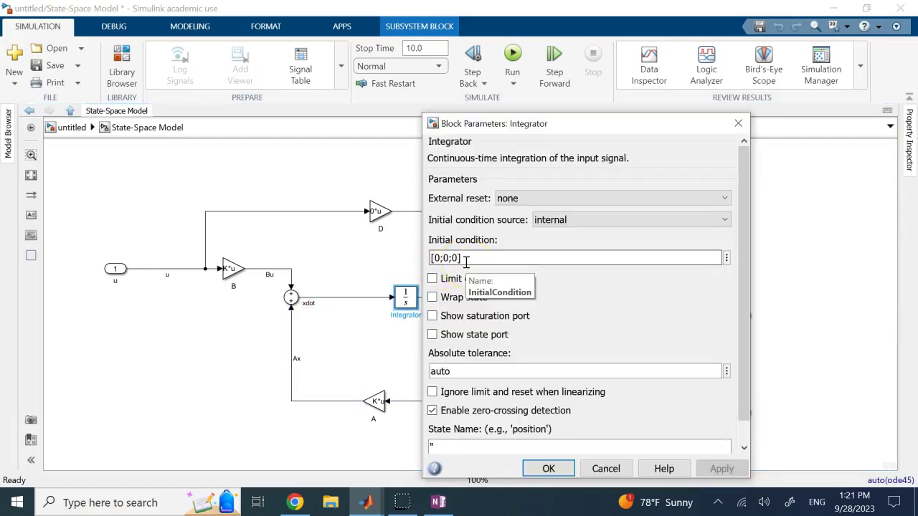
click(548, 468)
click(549, 332)
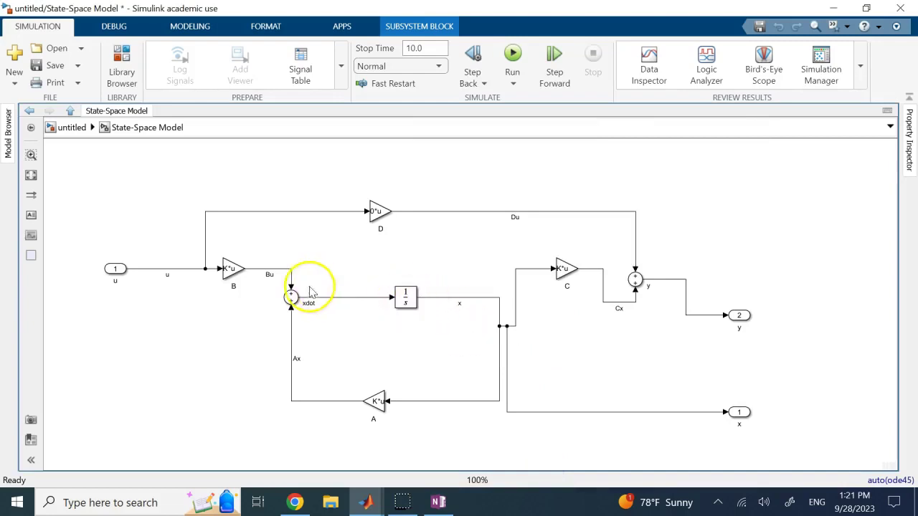
Check the Sum2 block and the xdot, x and y signal lines
click(290, 298)
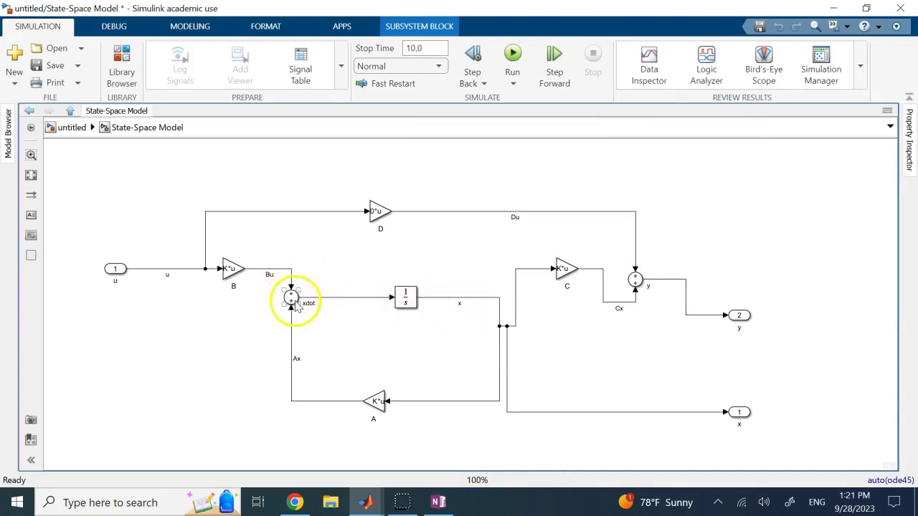
click(359, 296)
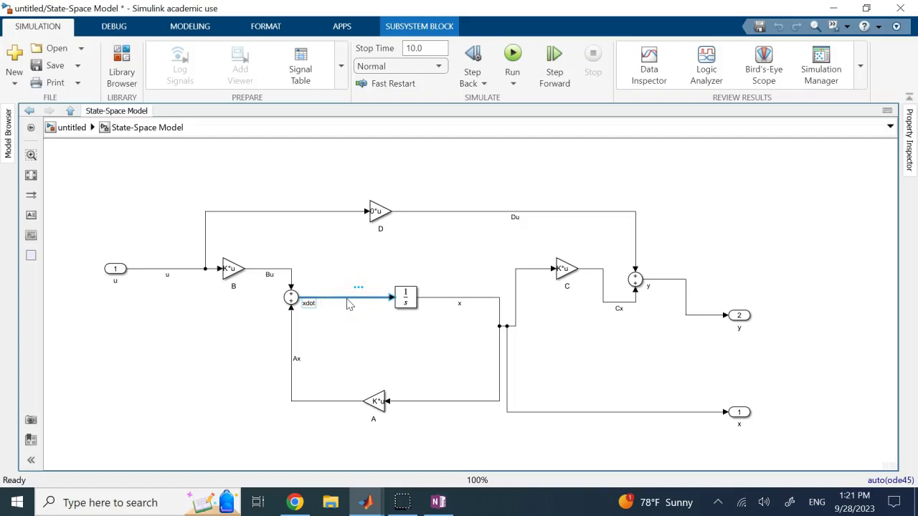
click(532, 413)
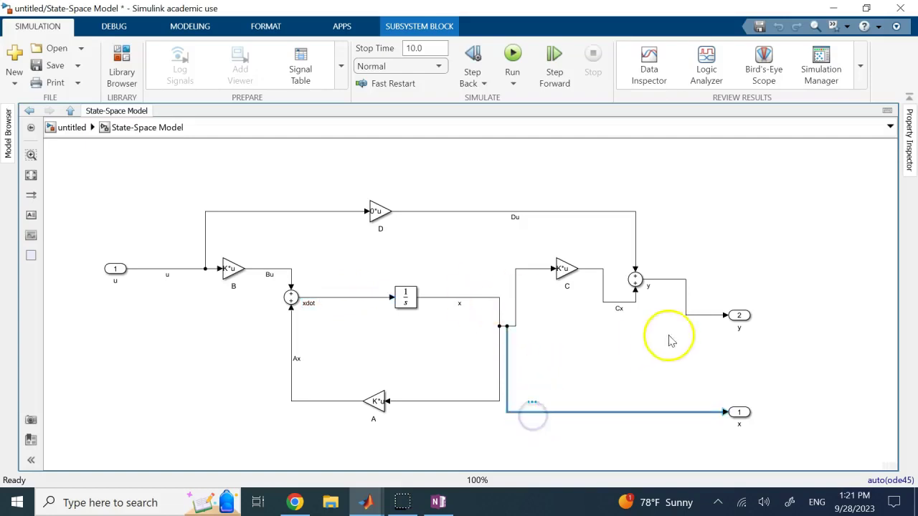
click(691, 315)
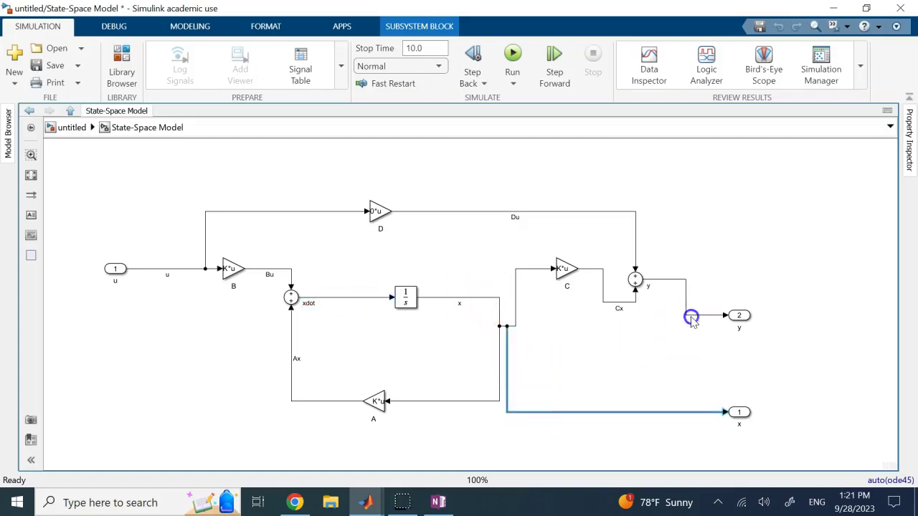
click(605, 380)
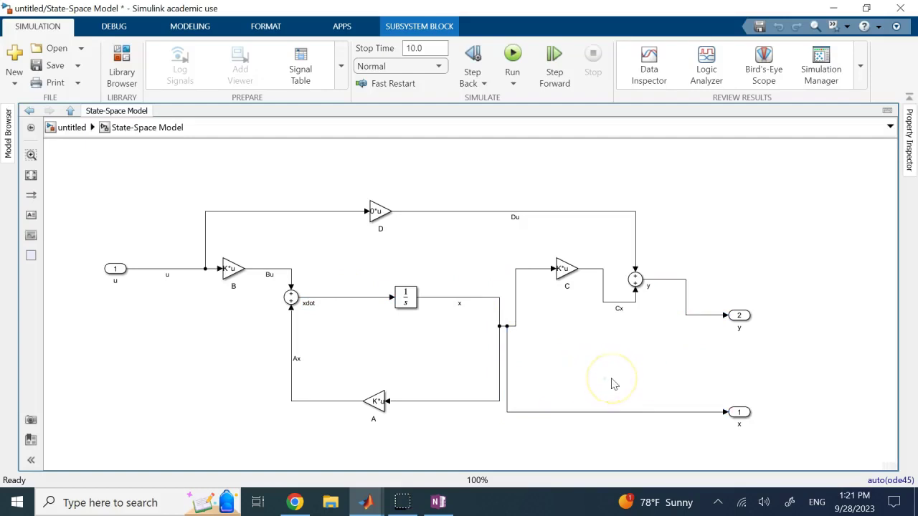
click(70, 126)
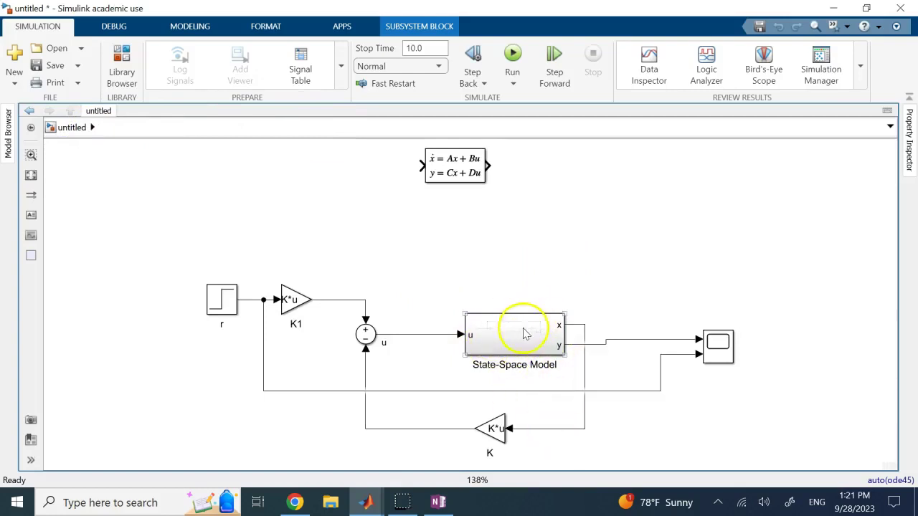
click(266, 256)
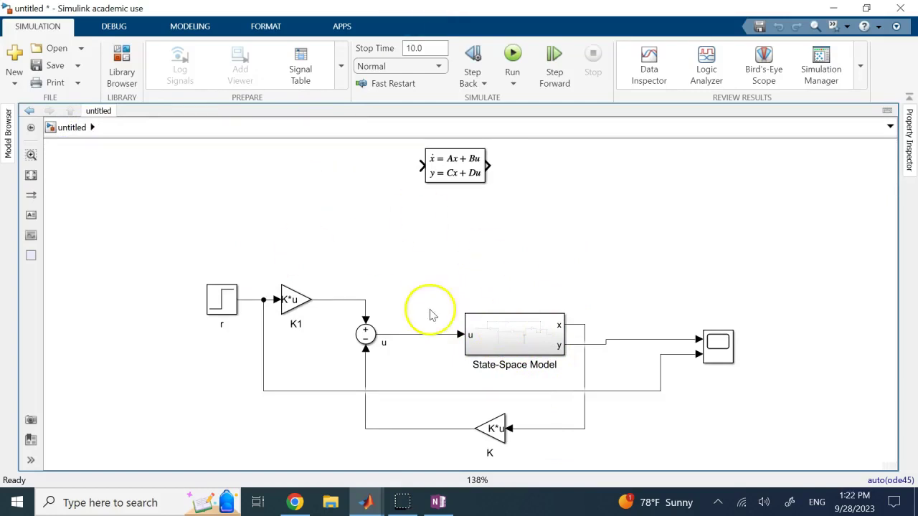
click(521, 335)
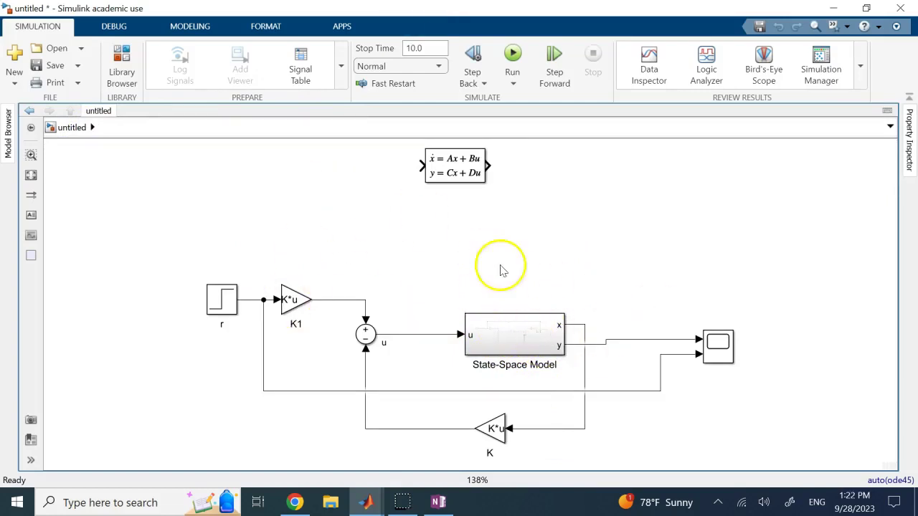
click(422, 290)
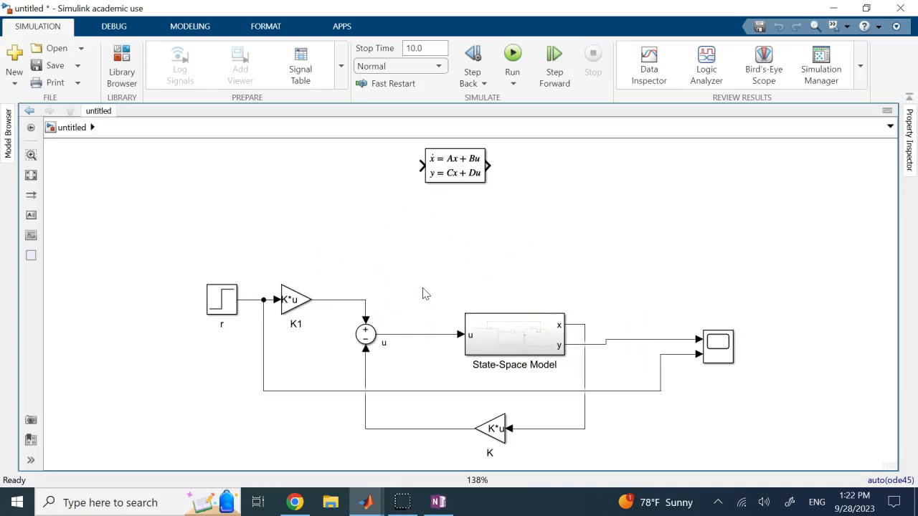
Reopen the State-Space Model subsystem and bring up gain A's parameters, [0 1 0;0 0 1;0 -2 -3]
double_click(503, 335)
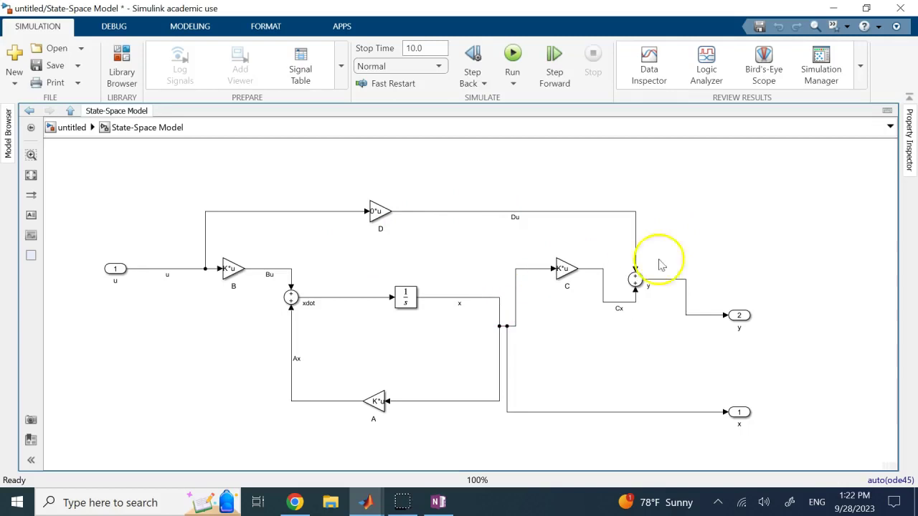
click(725, 241)
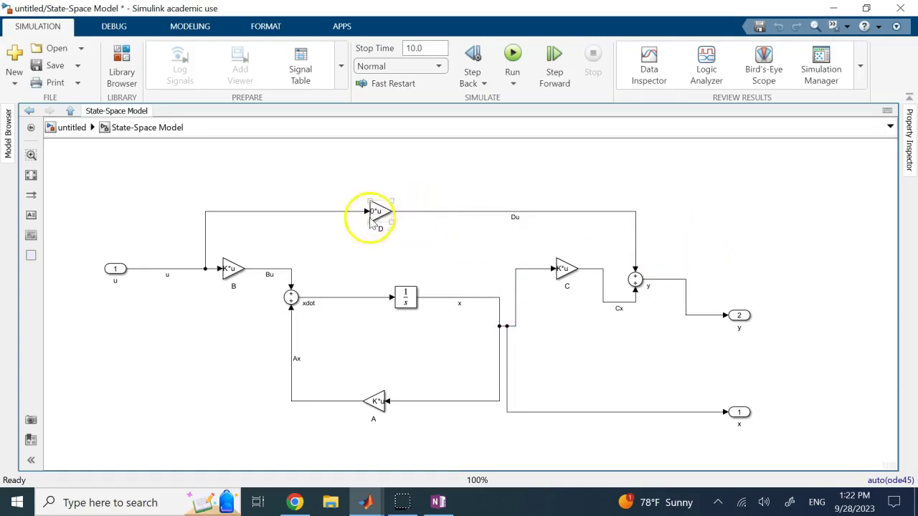
click(378, 405)
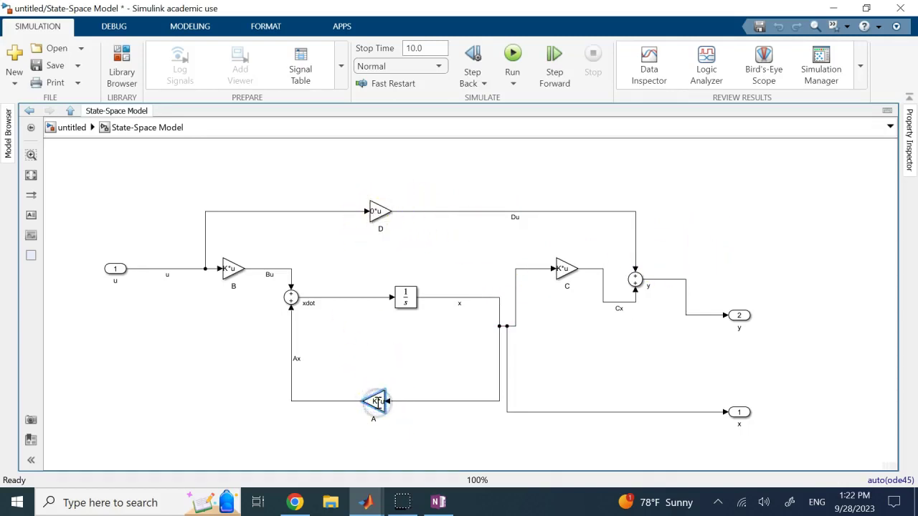
double_click(377, 403)
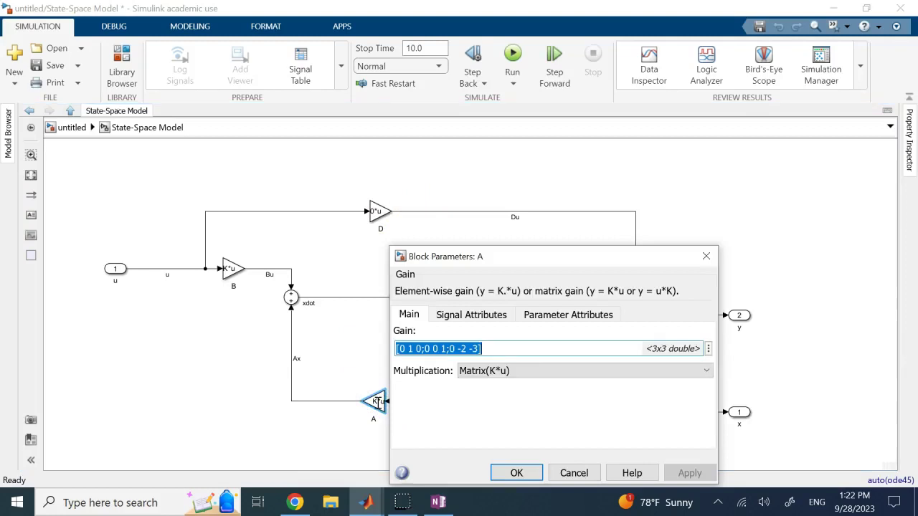
Switch gains A and C to Element-wise(K.*u) multiplication
click(519, 378)
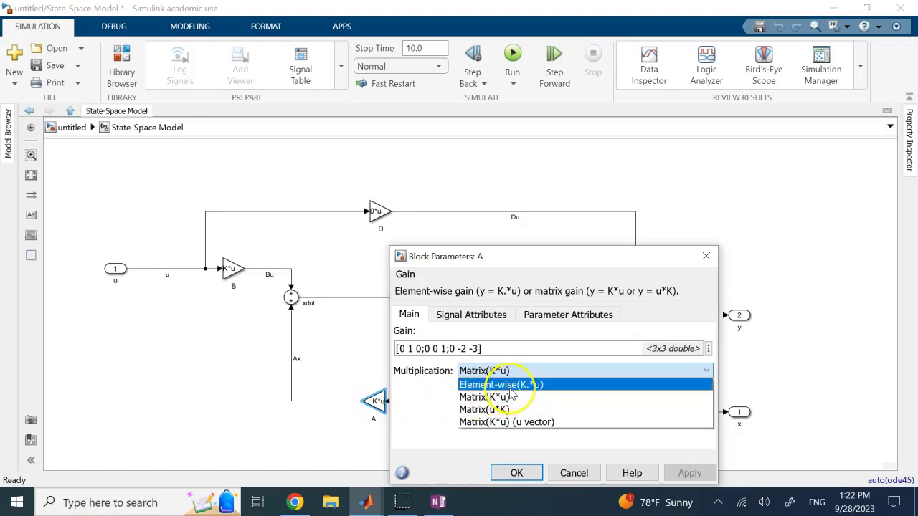
click(510, 387)
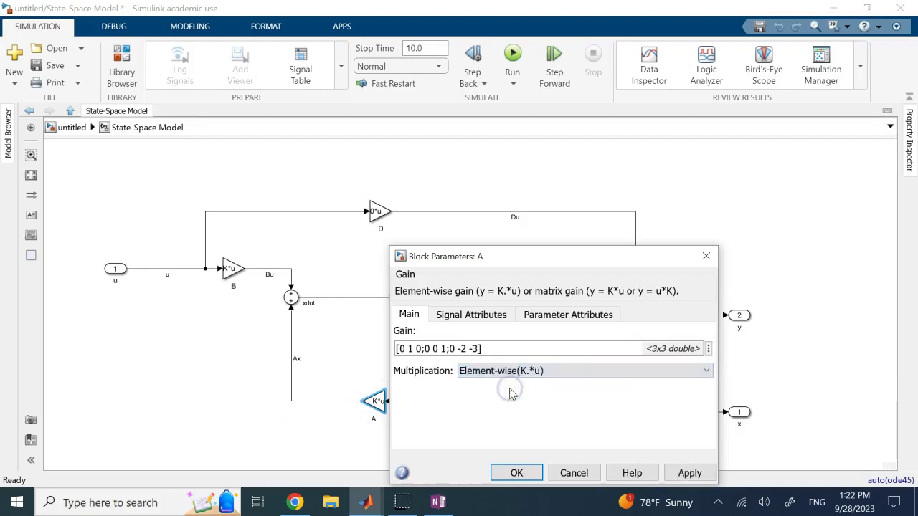
click(520, 472)
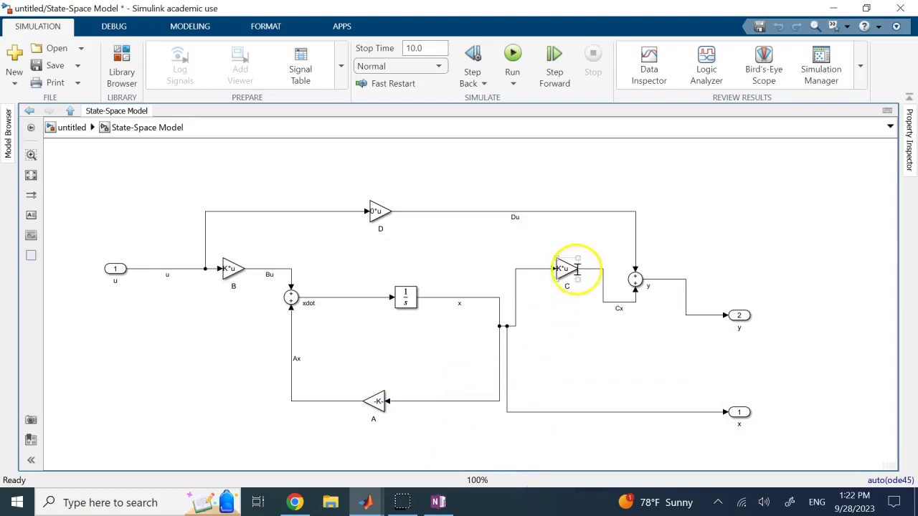
click(564, 269)
double_click(564, 269)
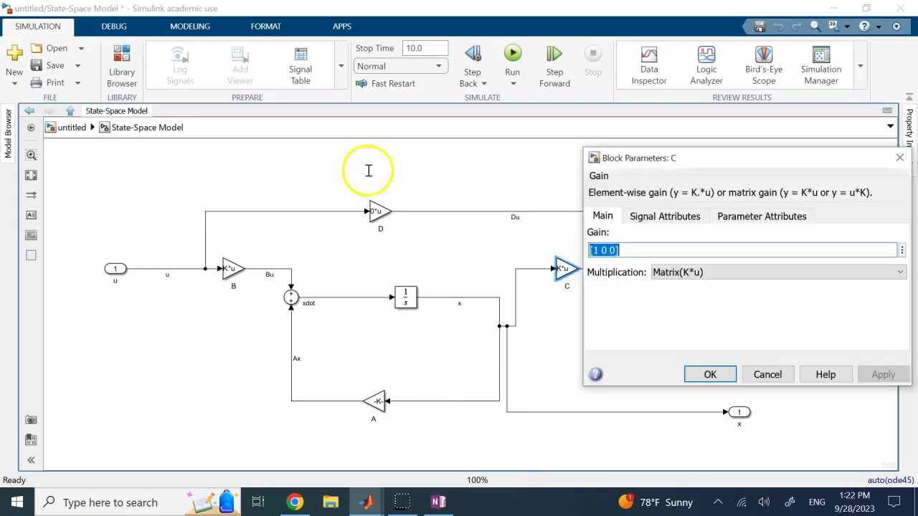
click(685, 272)
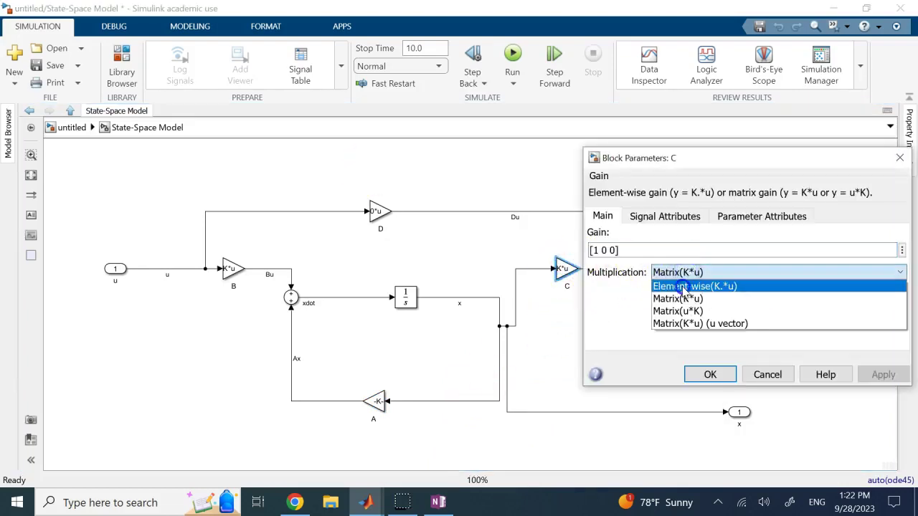
click(670, 286)
click(710, 375)
Switch gain B, [0;0;1], to Element-wise(K.*u) multiplication
click(233, 271)
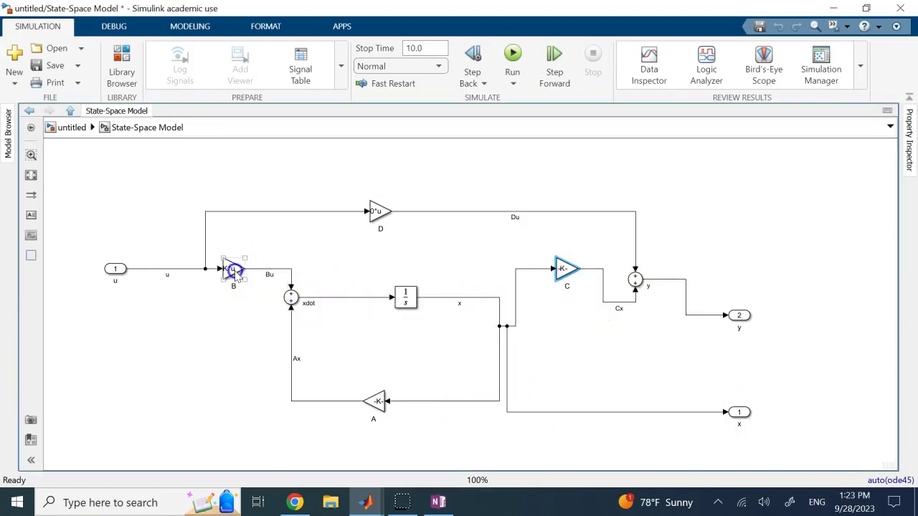
double_click(235, 271)
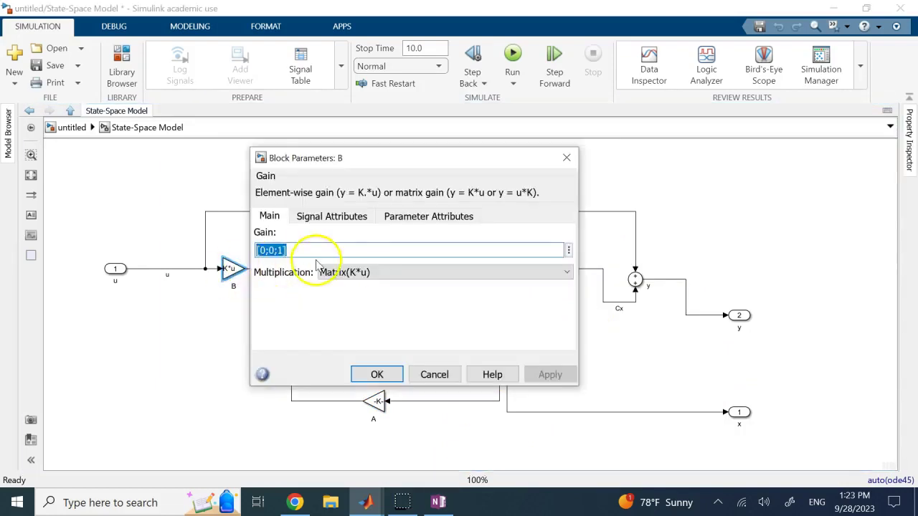
click(369, 279)
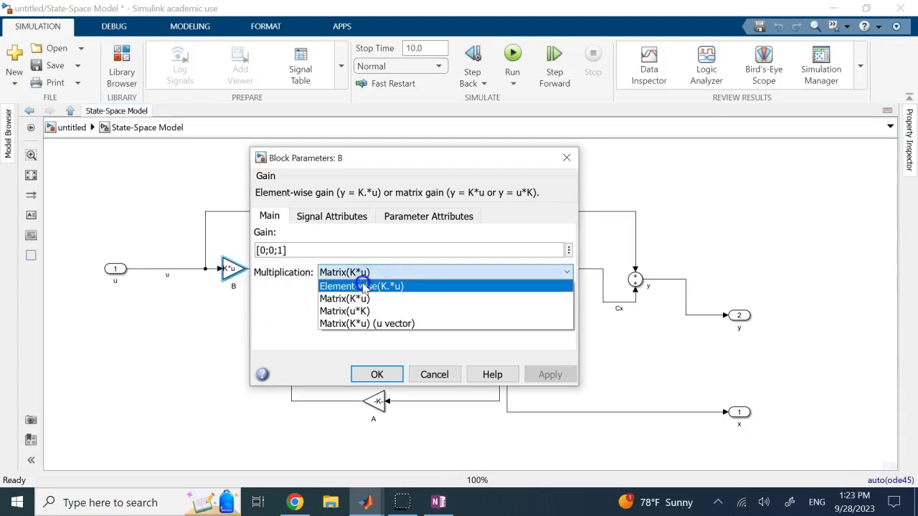
click(365, 286)
click(376, 374)
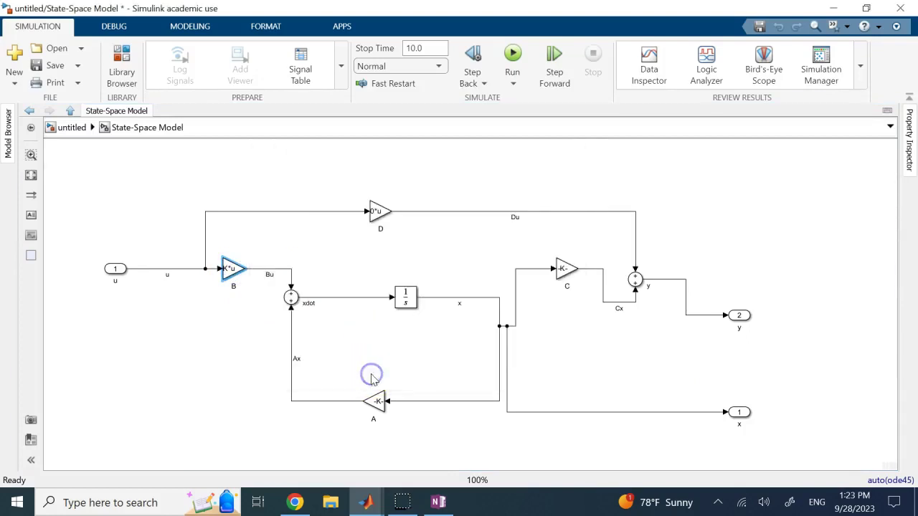
Run the model and review the two port-dimension errors in the Diagnostic Viewer
click(511, 54)
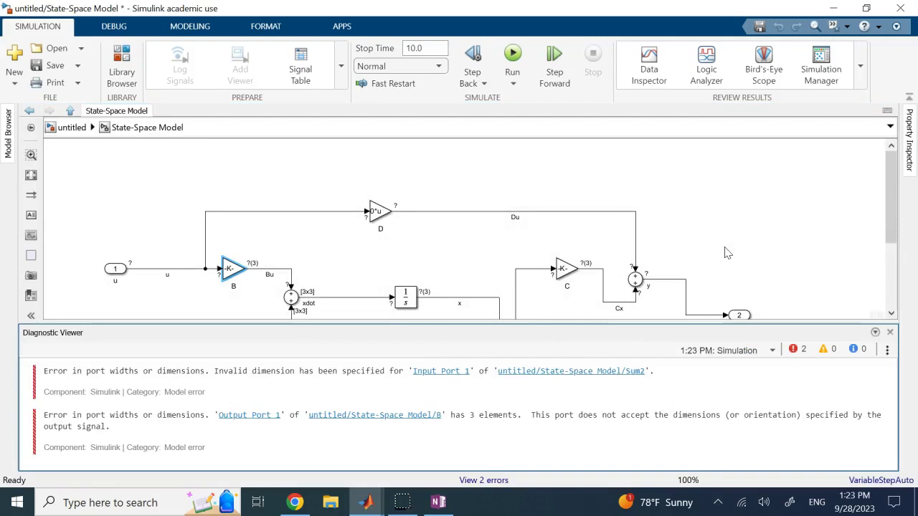
click(303, 418)
click(313, 376)
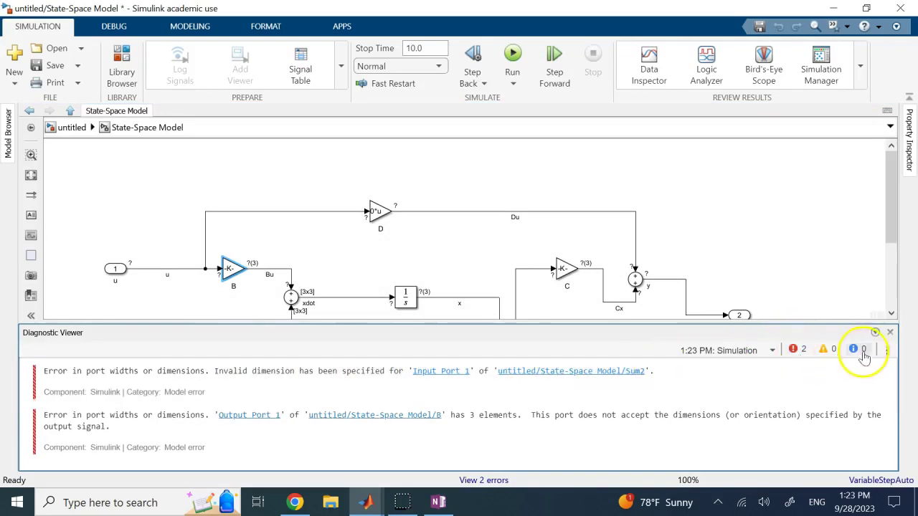
click(890, 333)
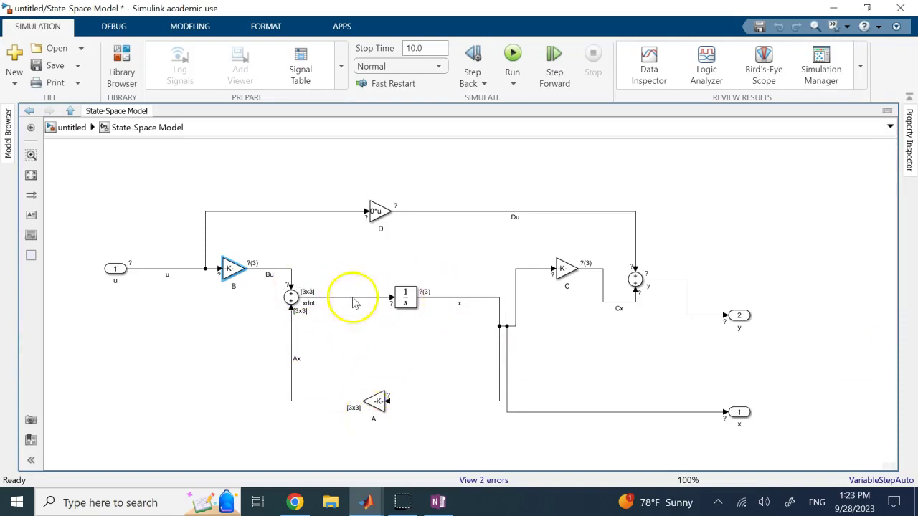
Inspect the Integrator, gain D and the Du line for their [3x3] and ?(3) dimensions
click(398, 301)
click(409, 165)
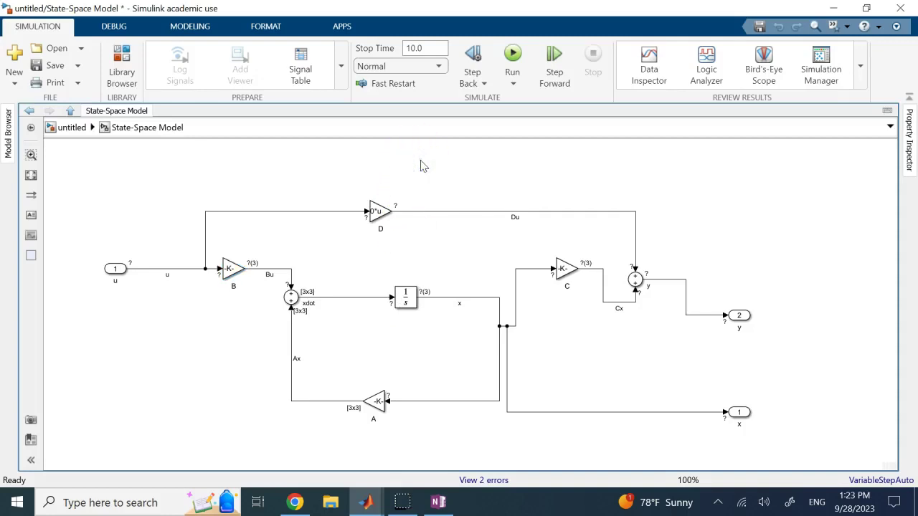
click(380, 212)
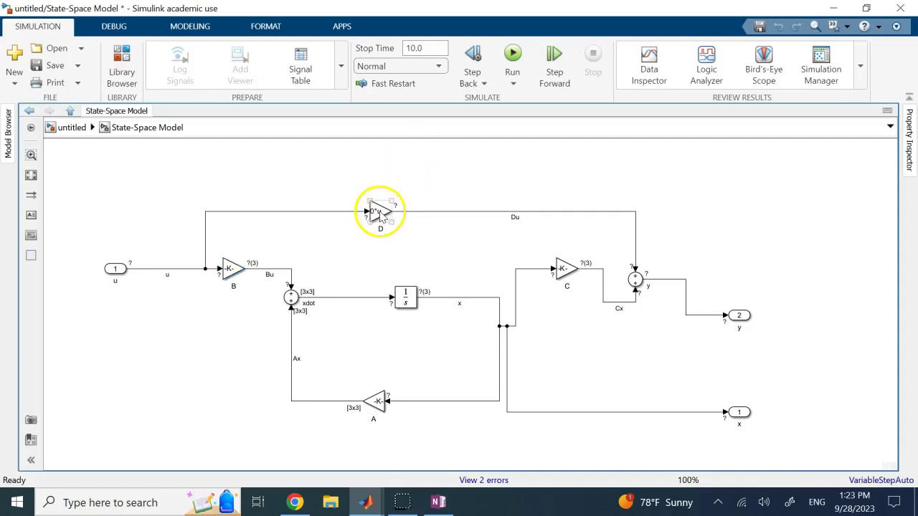
click(366, 165)
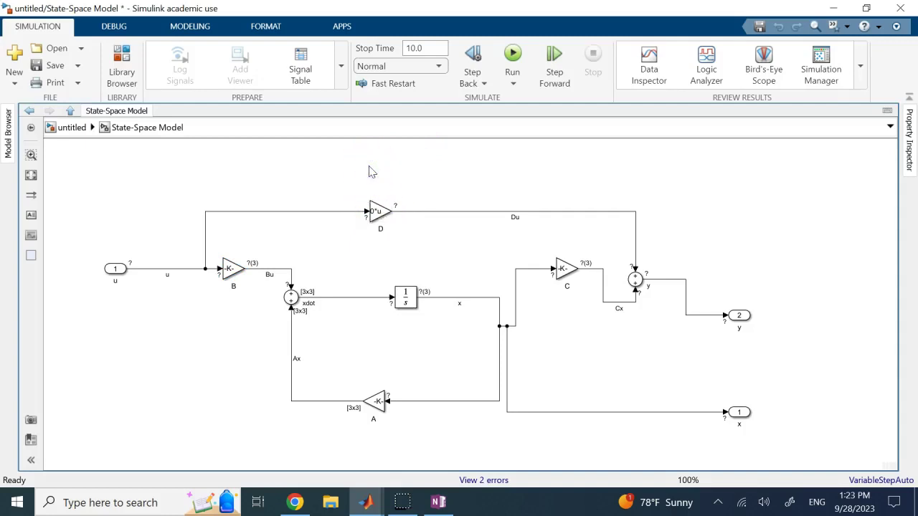
click(418, 184)
click(381, 217)
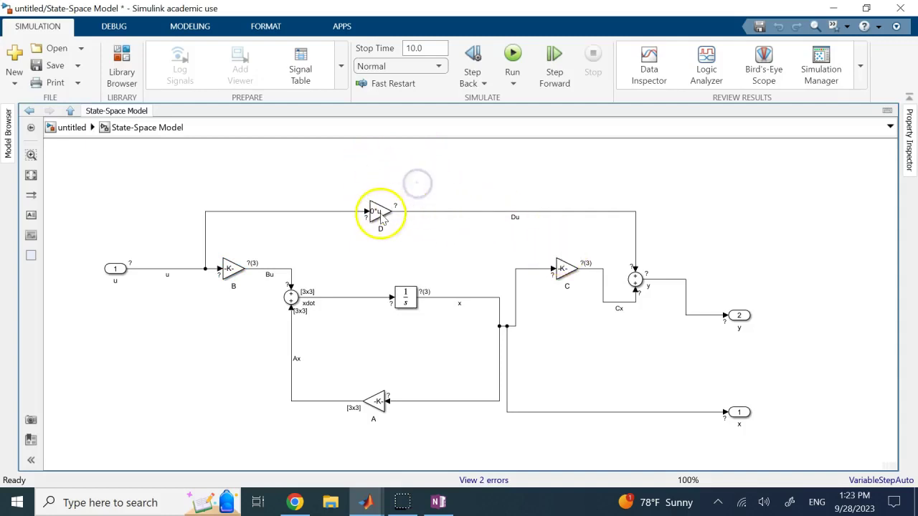
click(426, 212)
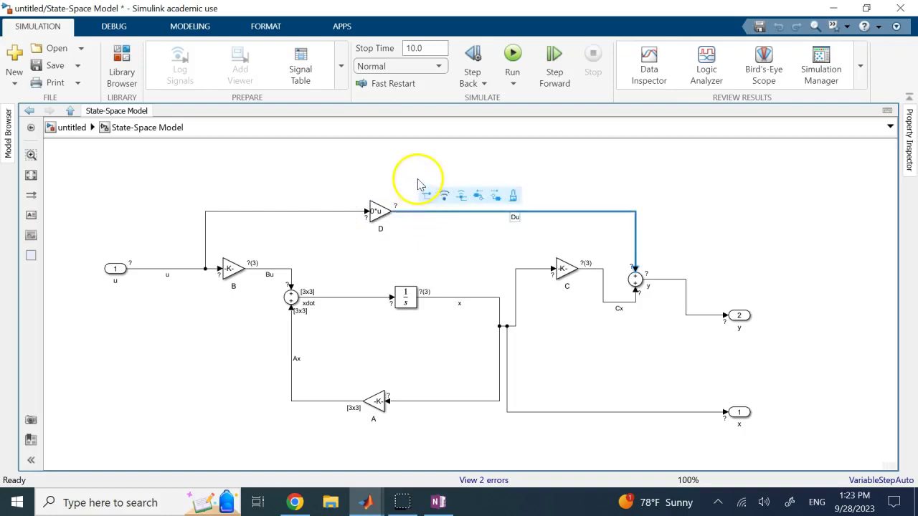
click(383, 217)
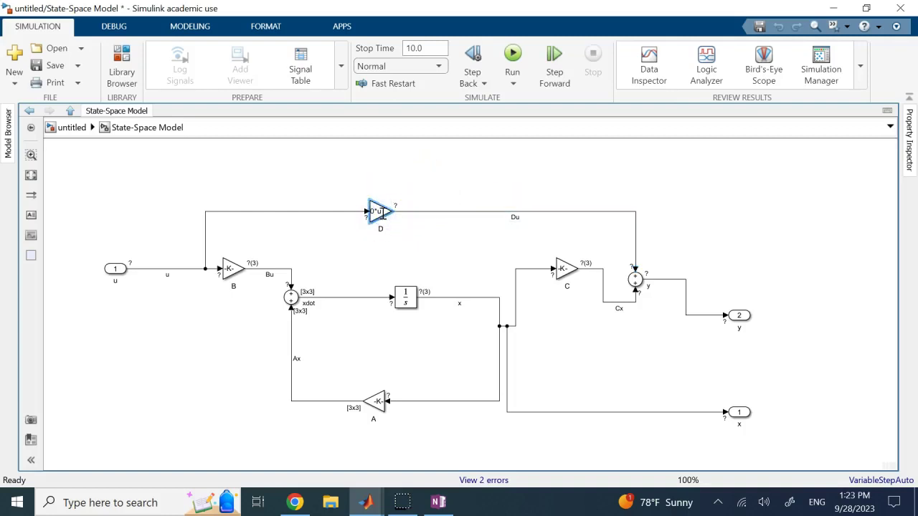
Keep gain D on Matrix(K*u) multiplication and return to the top-level servo model
double_click(384, 213)
click(505, 215)
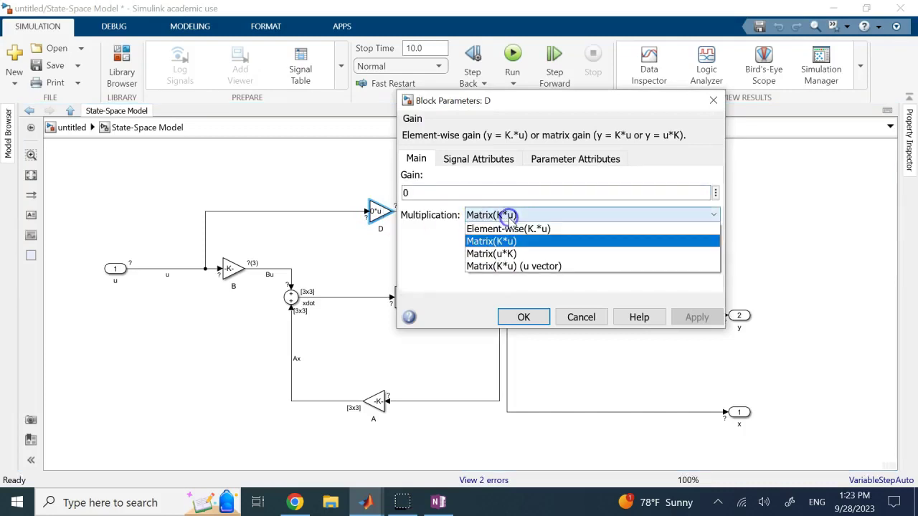
click(508, 241)
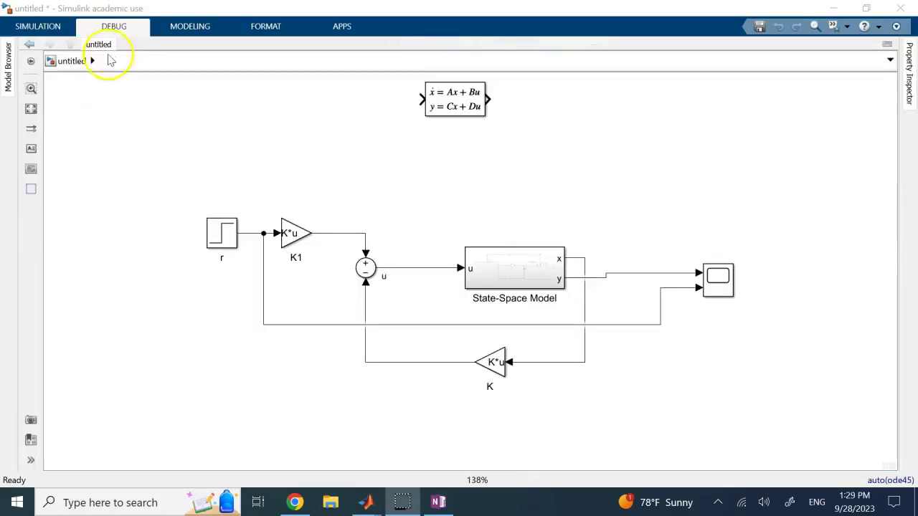
click(115, 26)
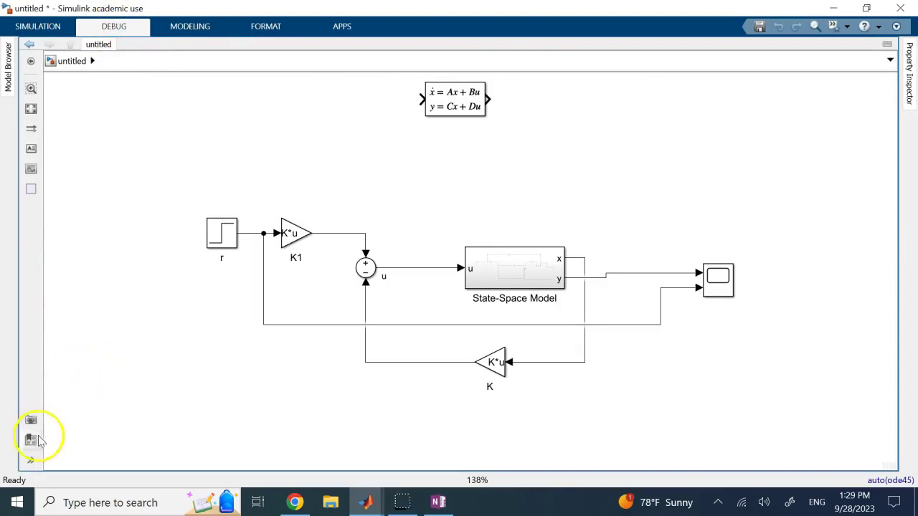
click(124, 28)
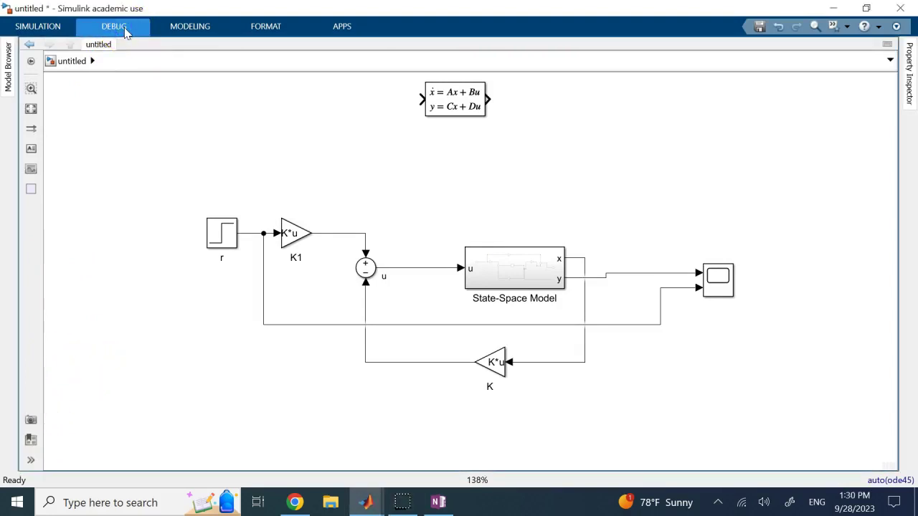
Enable the Signal Dimensions overlay from Debug > Information Overlays
click(124, 32)
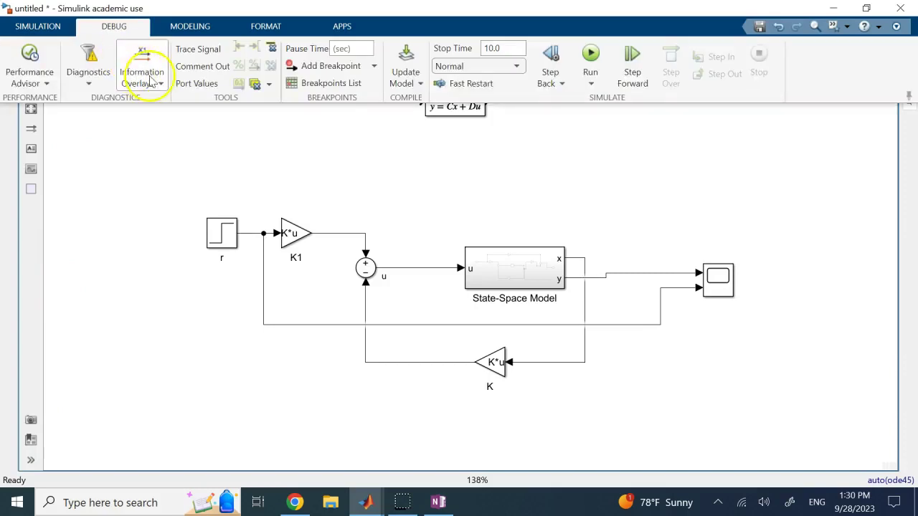
click(160, 84)
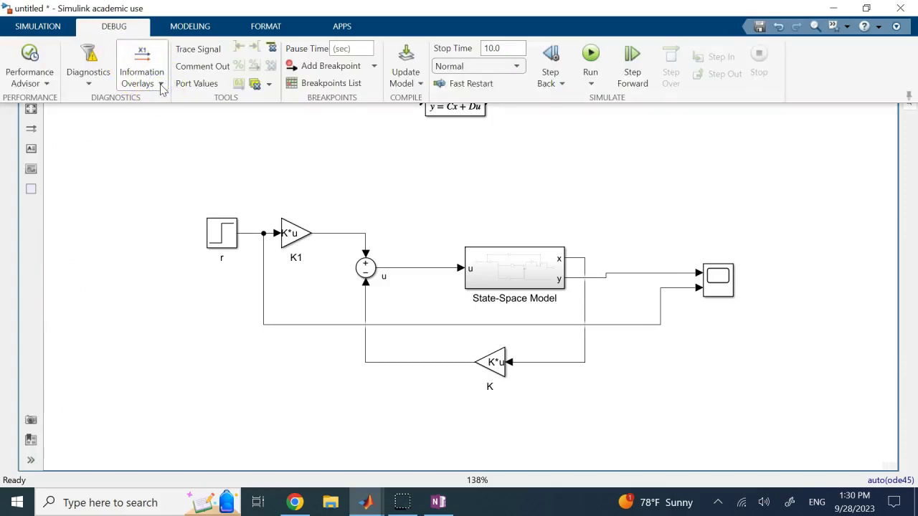
click(160, 83)
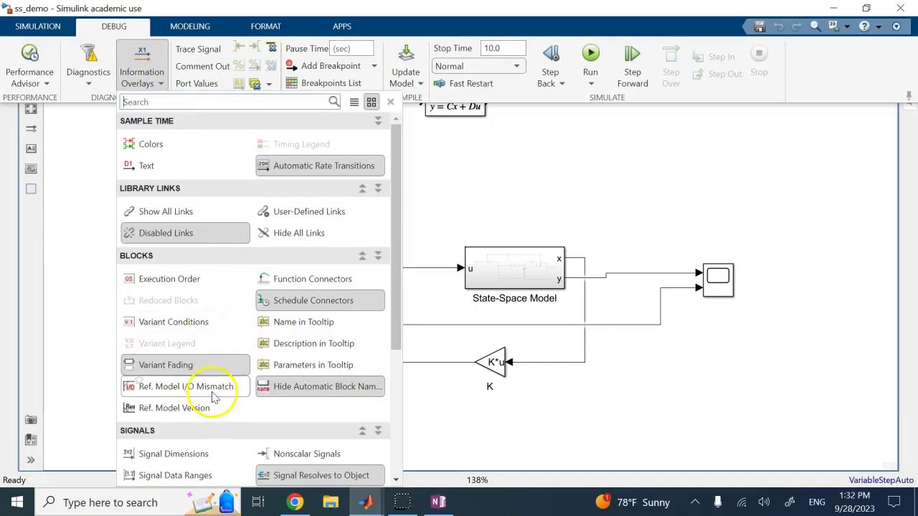
scroll(242, 350, down, 3)
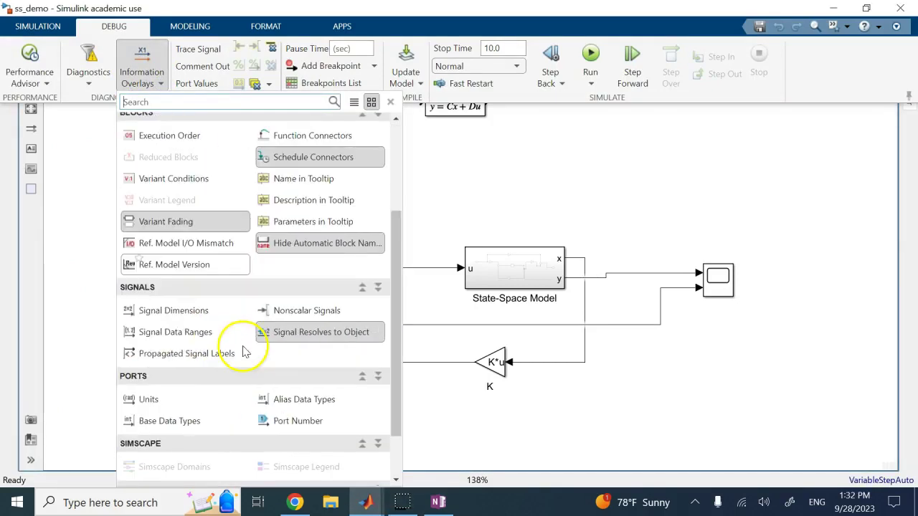
click(192, 315)
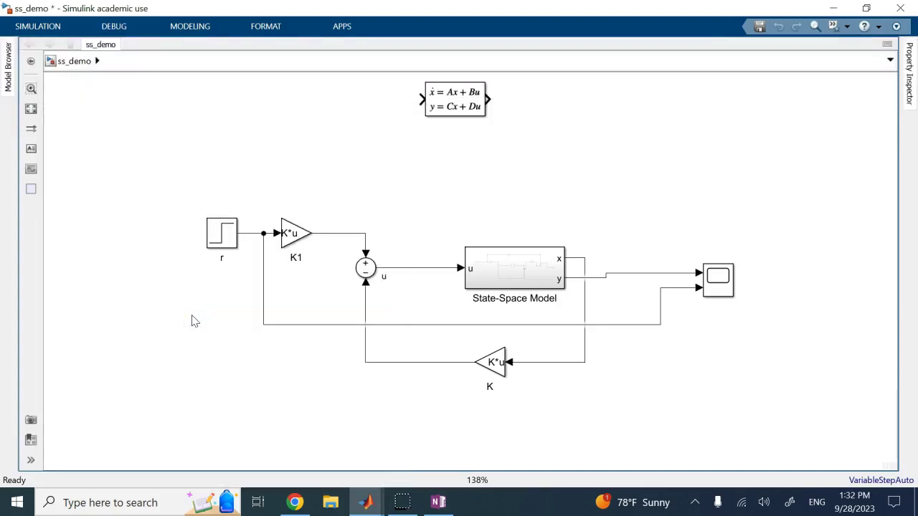
Update the diagram with Ctrl+D, then simulate and check the step response settling at 1
click(235, 244)
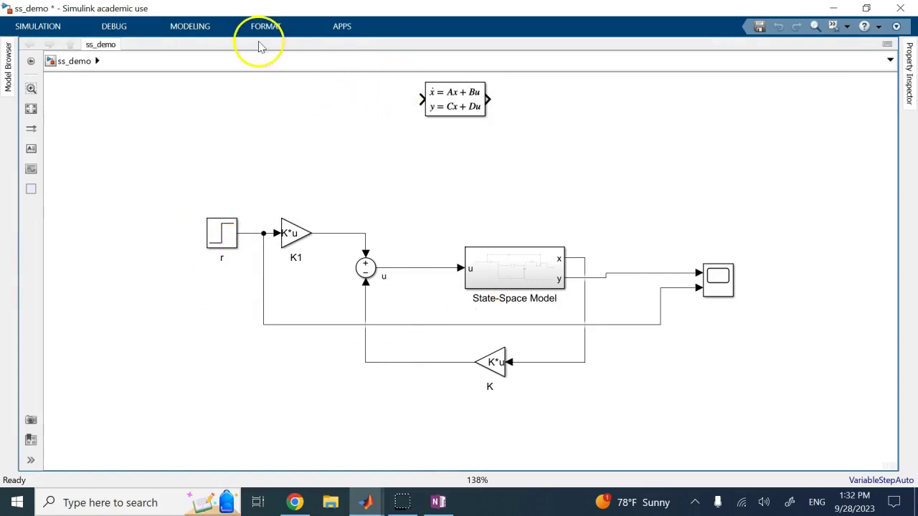
key(ctrl+d)
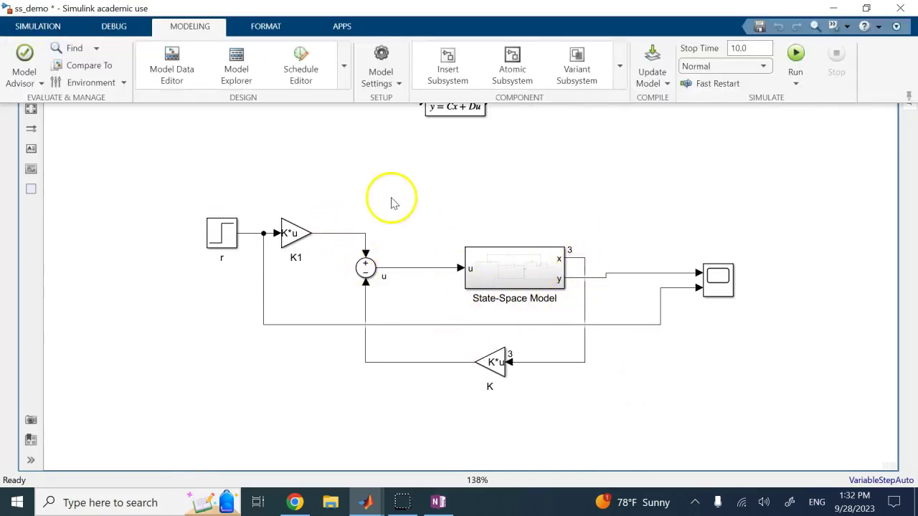
click(794, 52)
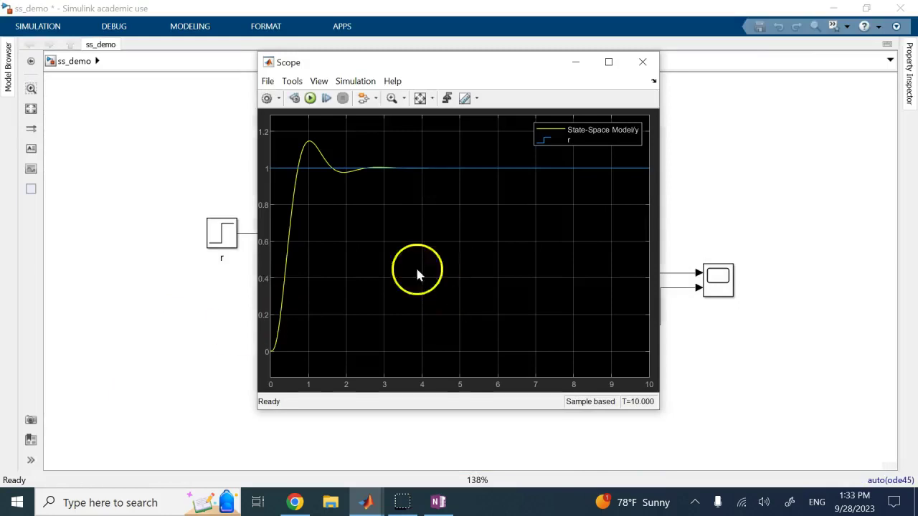
click(643, 63)
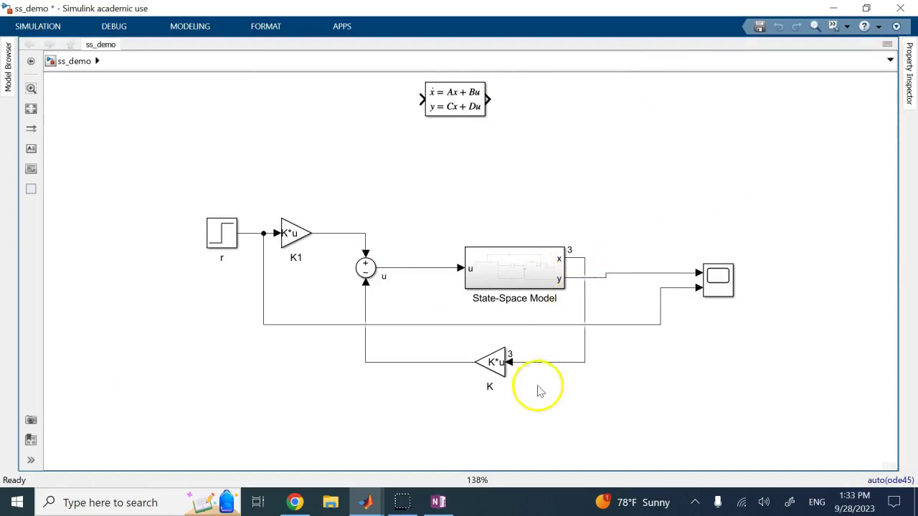
Open the State-Space Model subsystem and resize its gain block A
click(500, 370)
double_click(522, 272)
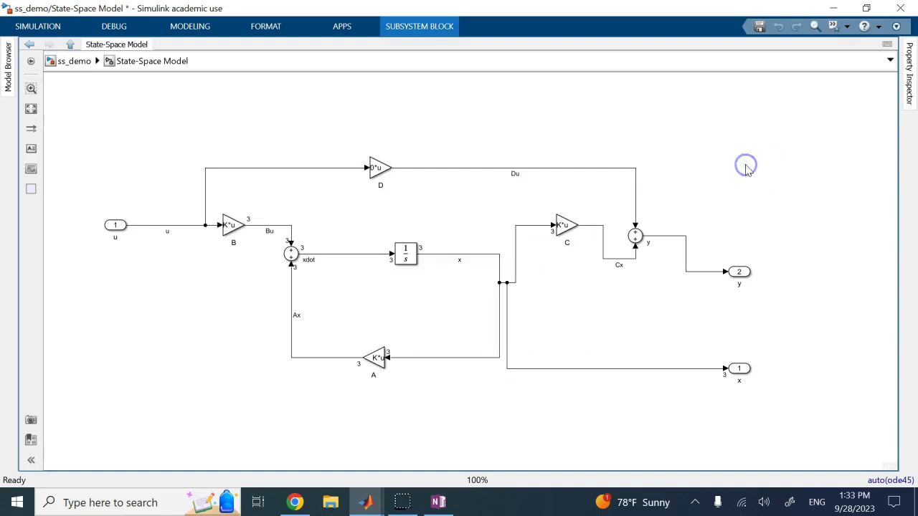
click(252, 228)
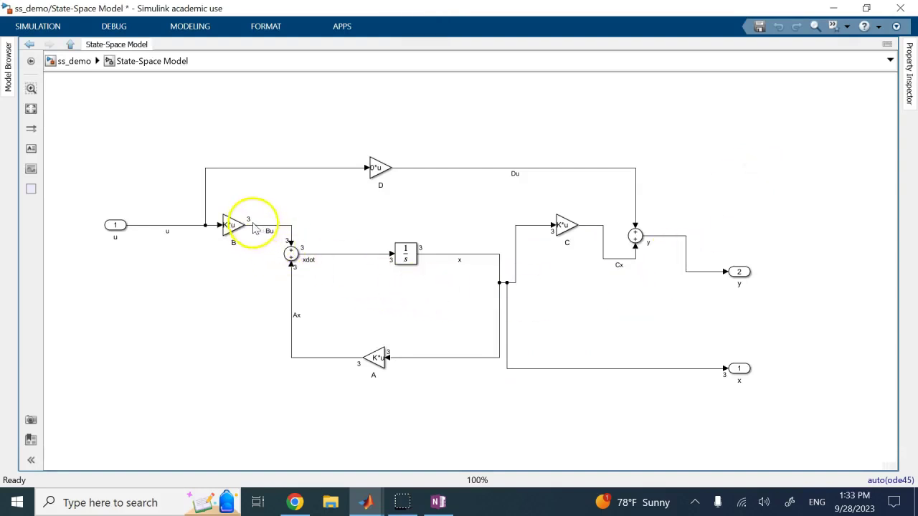
click(371, 368)
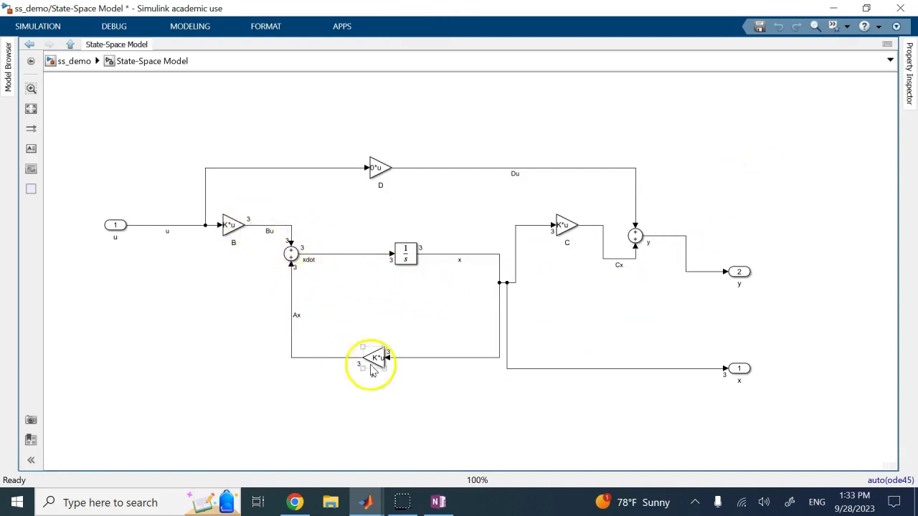
drag(372, 370, 362, 370)
click(475, 426)
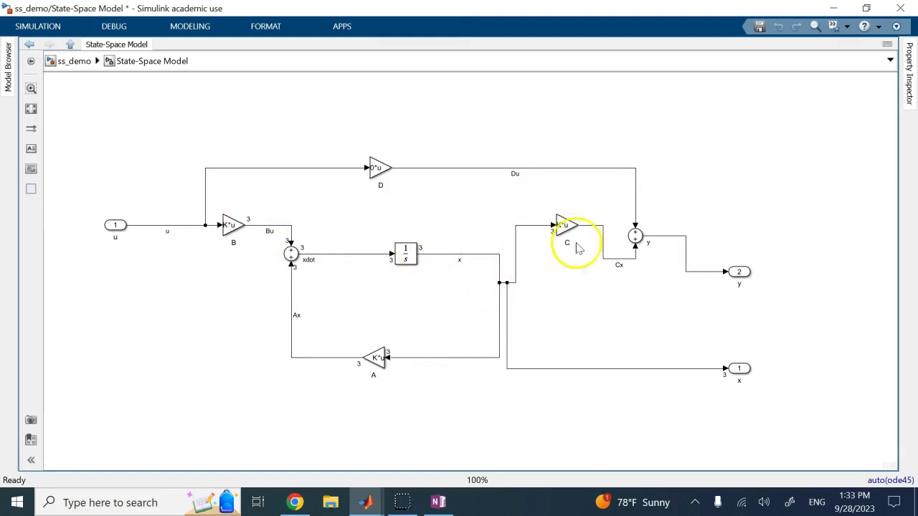
Label the input line to gain B 'u' and bring up the Debug tools
click(663, 237)
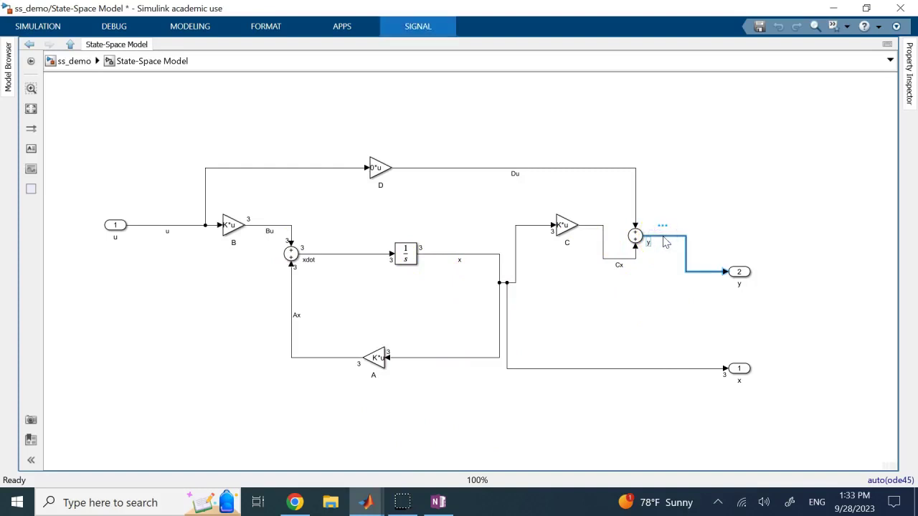
click(301, 113)
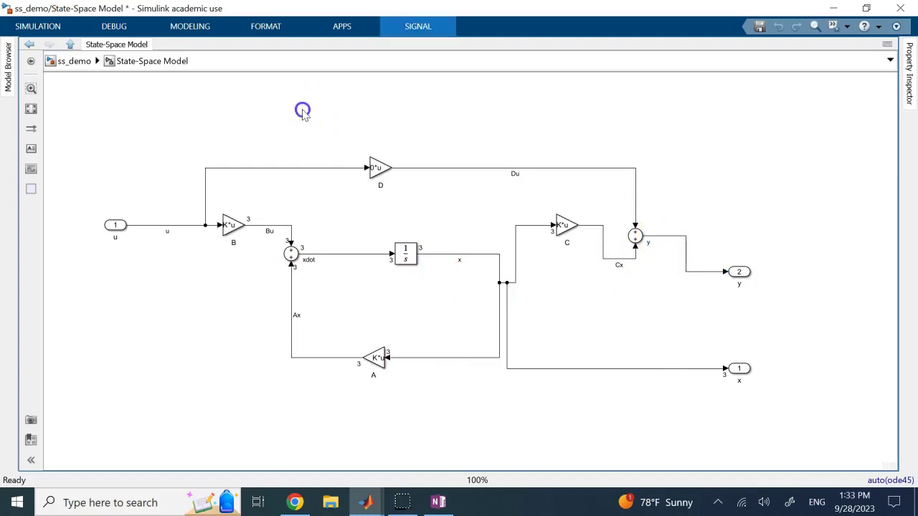
double_click(161, 231)
text(u)
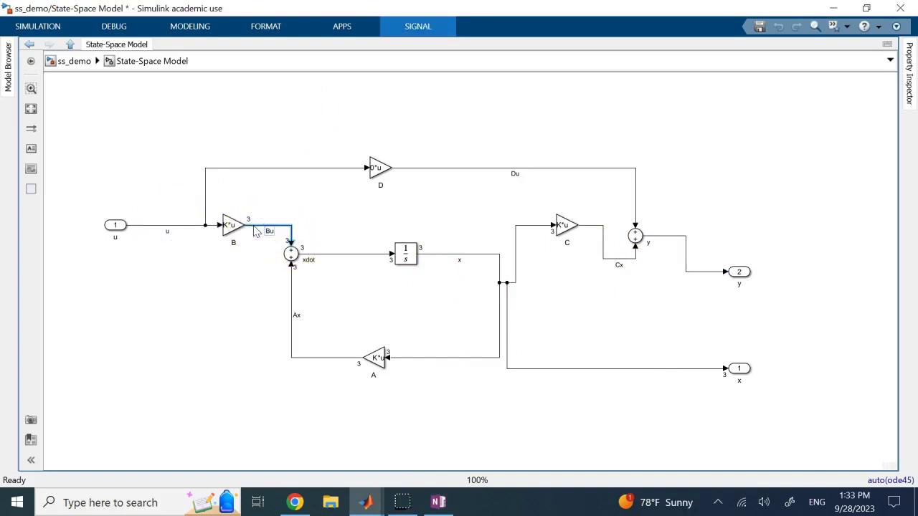
click(114, 27)
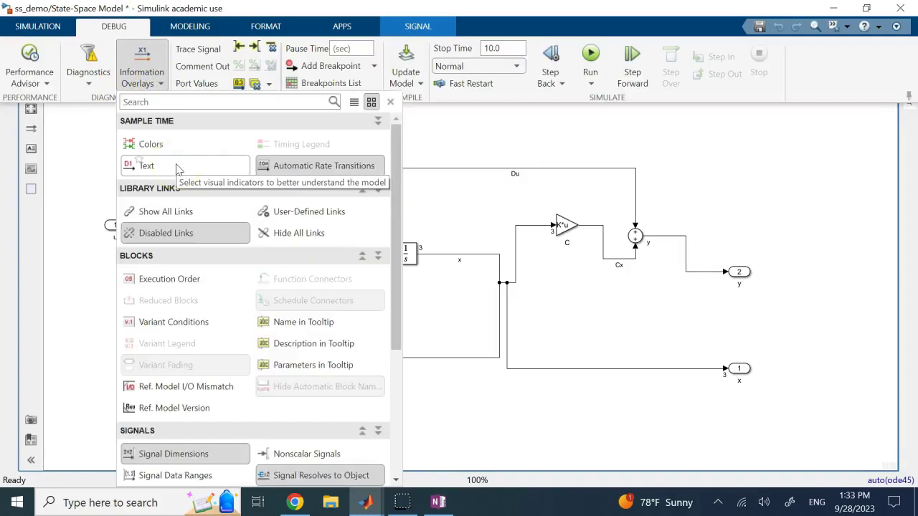
Turn on the Nonscalar Signals overlay and update the diagram with Ctrl+D
click(202, 456)
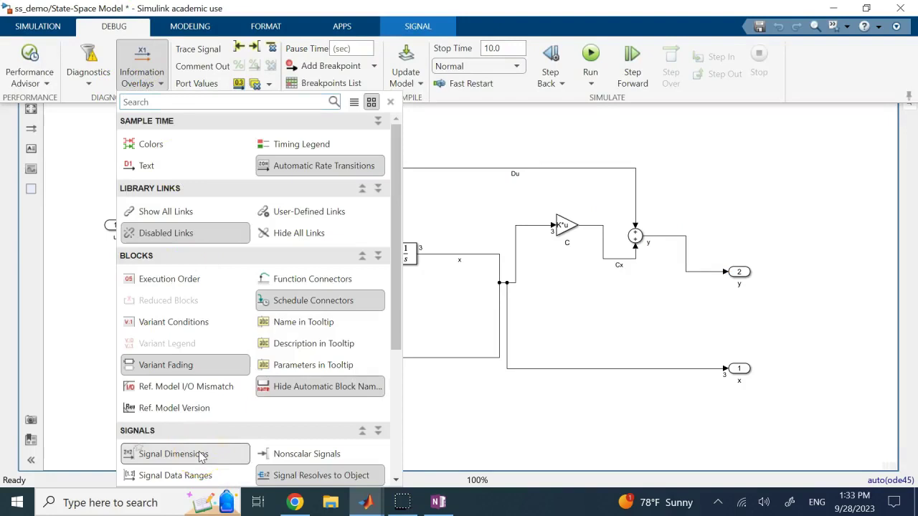
scroll(229, 430, down, 1)
click(264, 403)
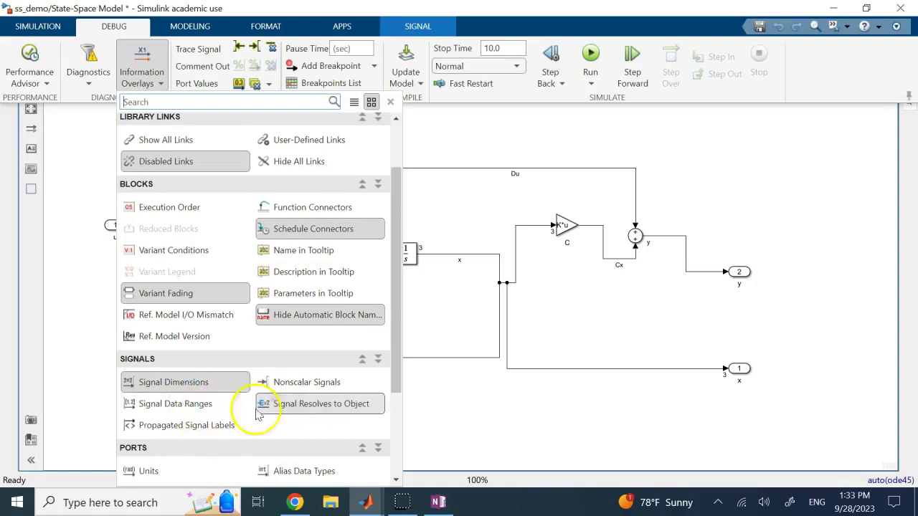
click(308, 388)
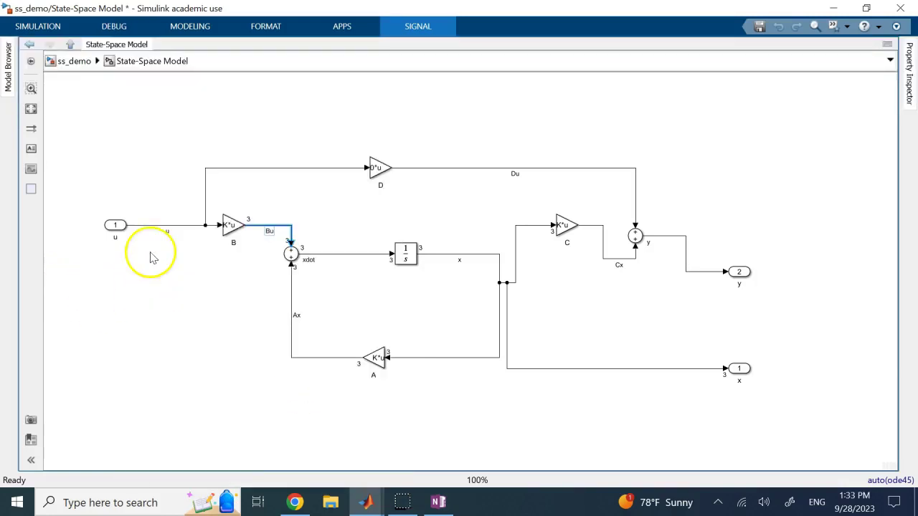
key(ctrl+d)
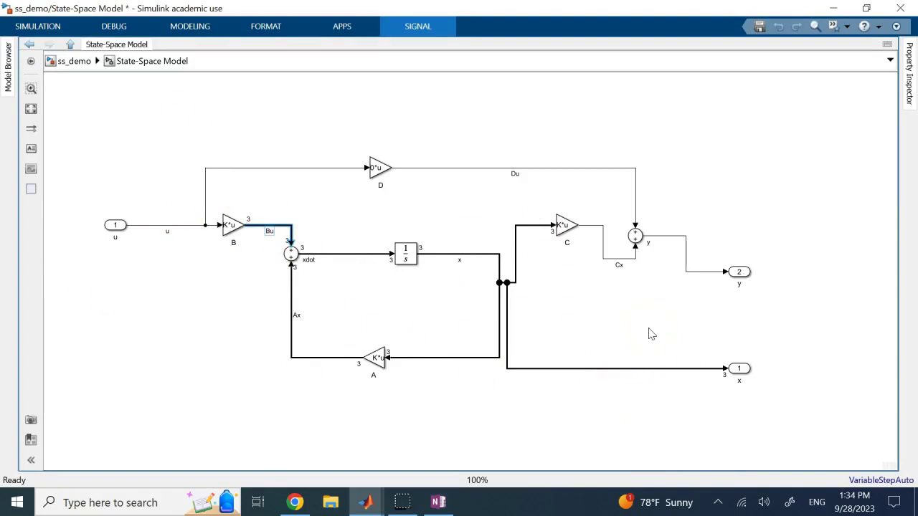
Return to the top-level ss_demo diagram, select it all, then show the OneNote servo notes
click(79, 61)
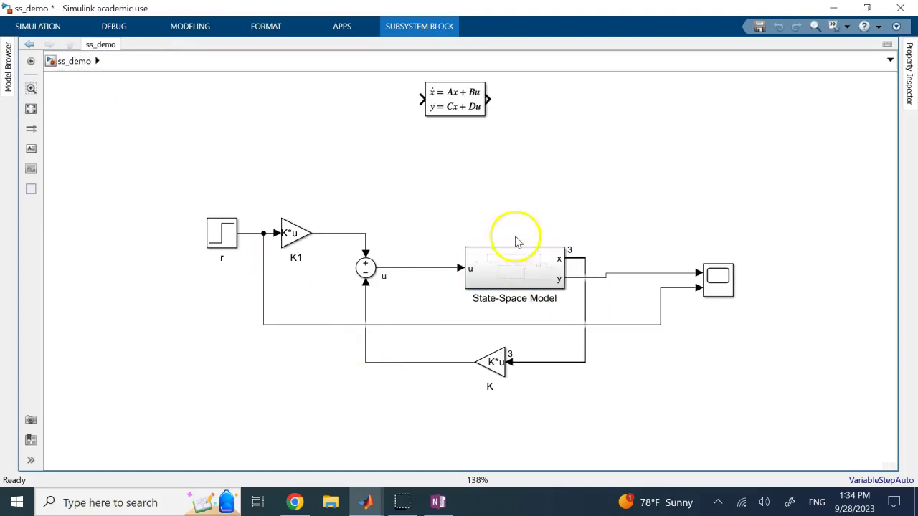
click(543, 179)
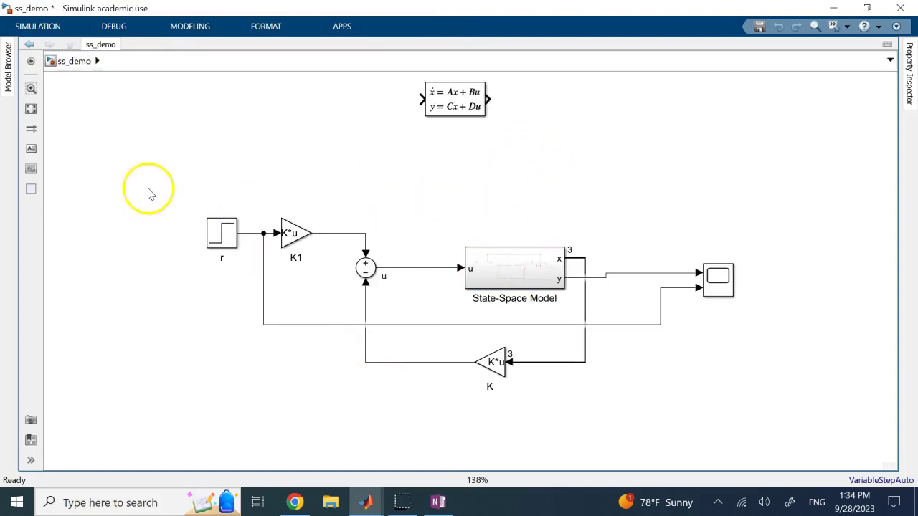
drag(148, 190, 776, 394)
click(439, 502)
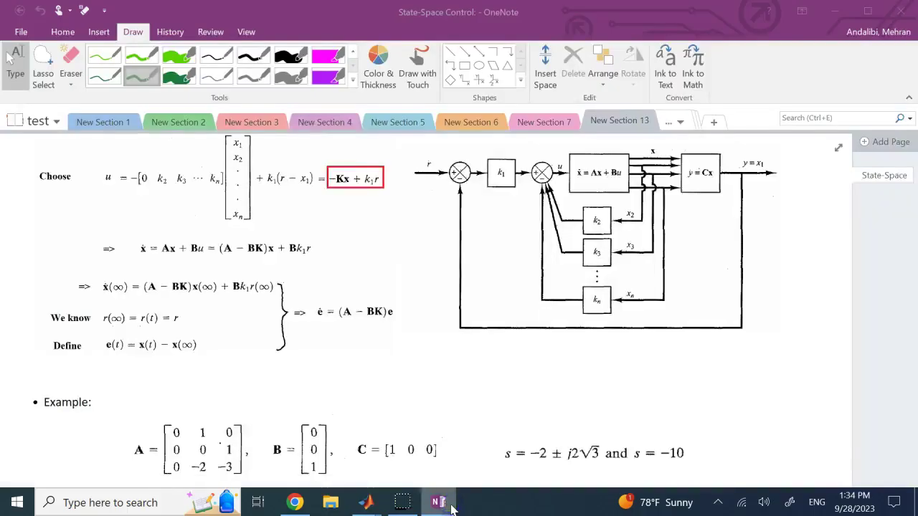
scroll(312, 239, up, 2)
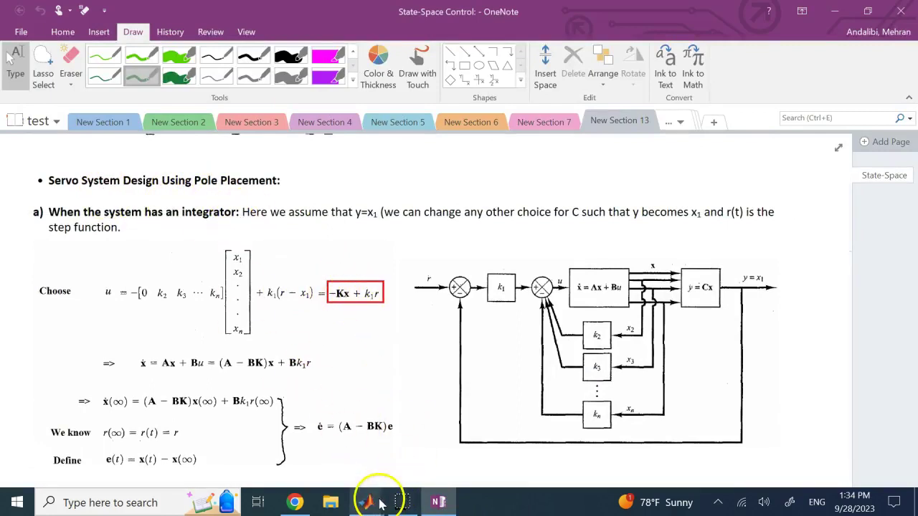
Bring the ss_demo model back to the front and select the standalone State-Space block
mouse_move(368, 498)
click(435, 449)
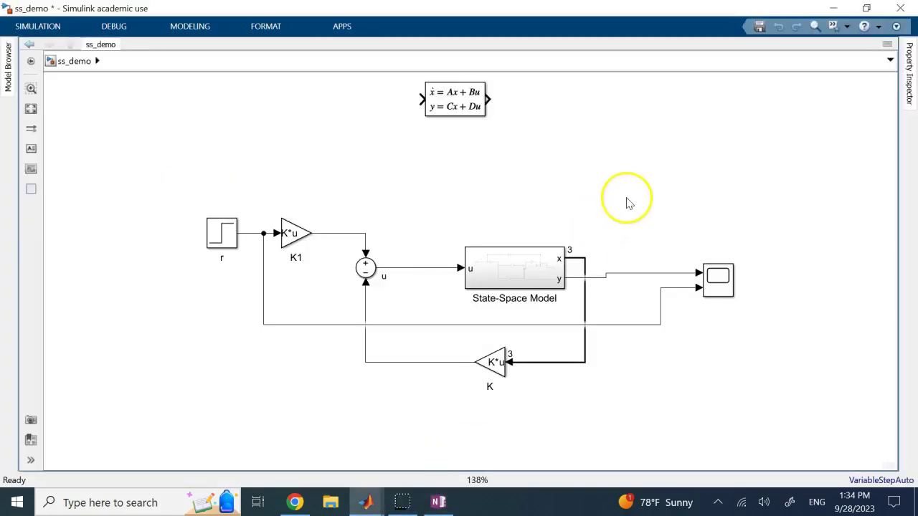
click(452, 109)
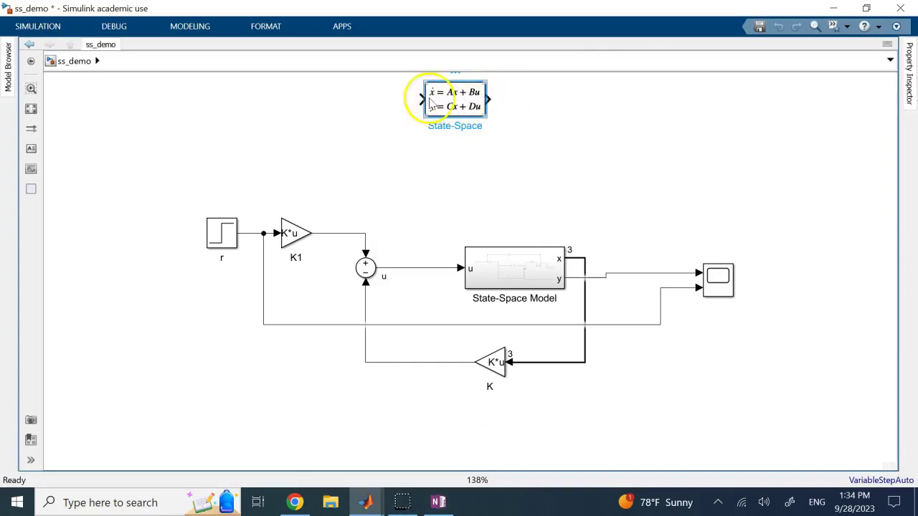
click(448, 97)
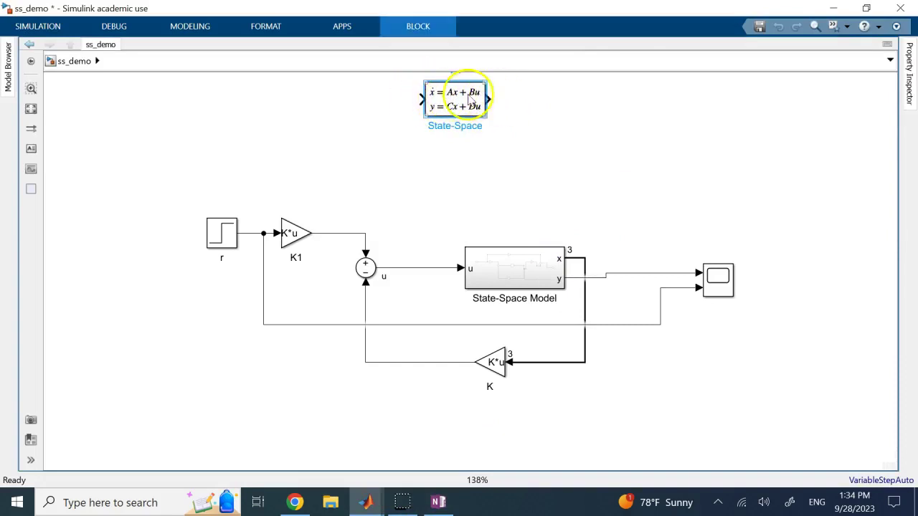
Select and then deselect the State-Space Model subsystem, and show the Debug tab
click(517, 263)
click(581, 194)
click(124, 29)
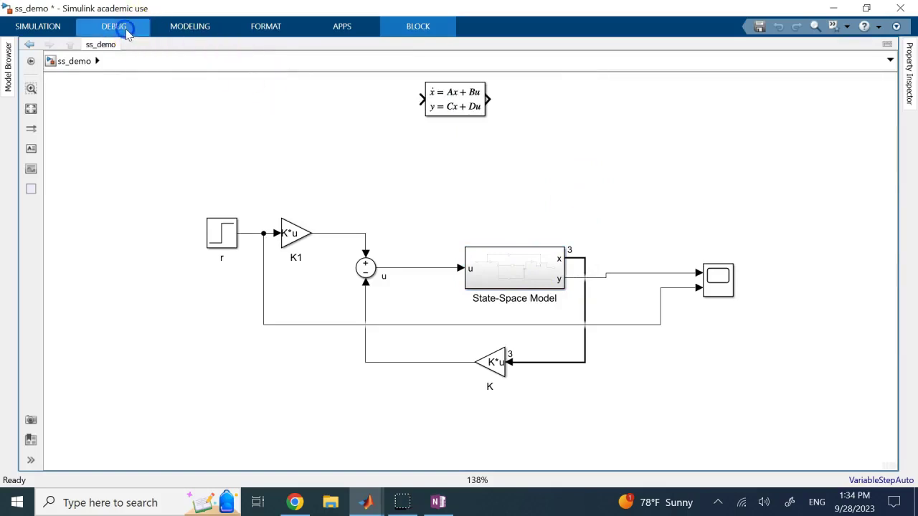